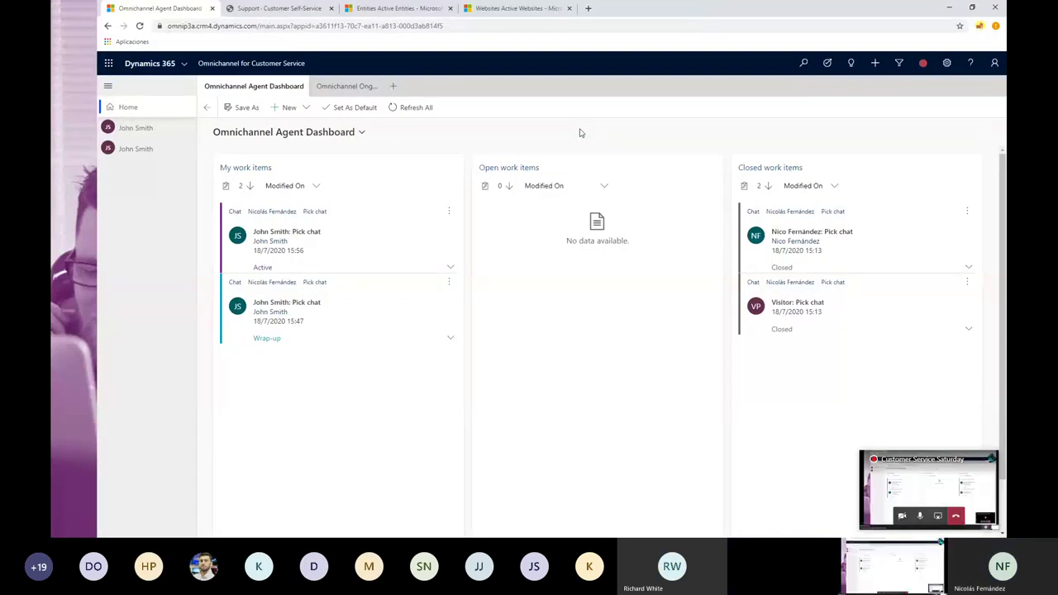
Step: Look through the active and wrap-up conversation sessions, returning to the Omnichannel Agent Dashboard
{"action": "key", "text": "alt+Tab"}
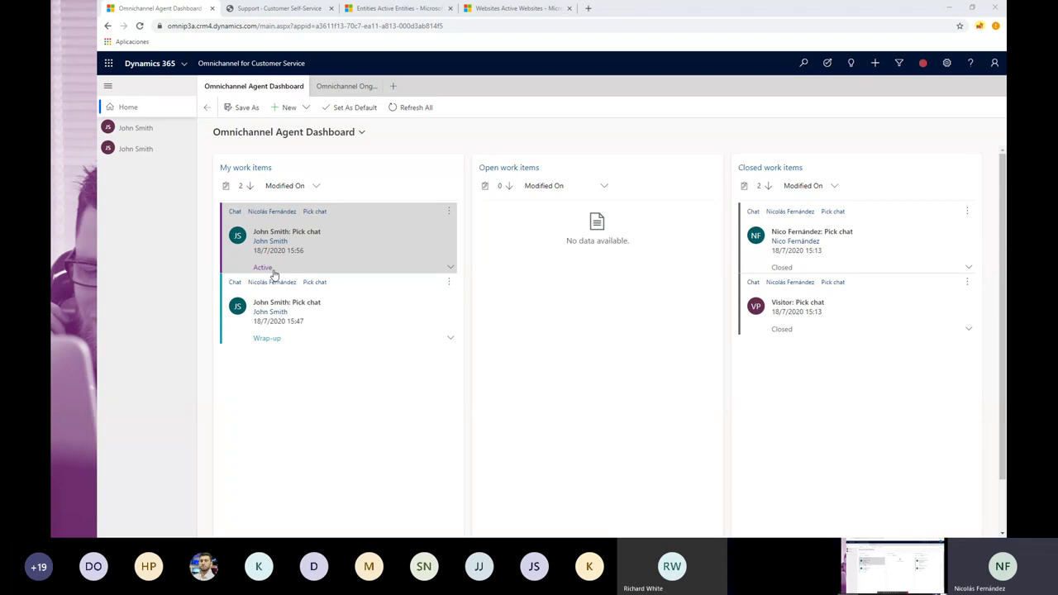
{"action": "left_click", "coordinate": [150, 159]}
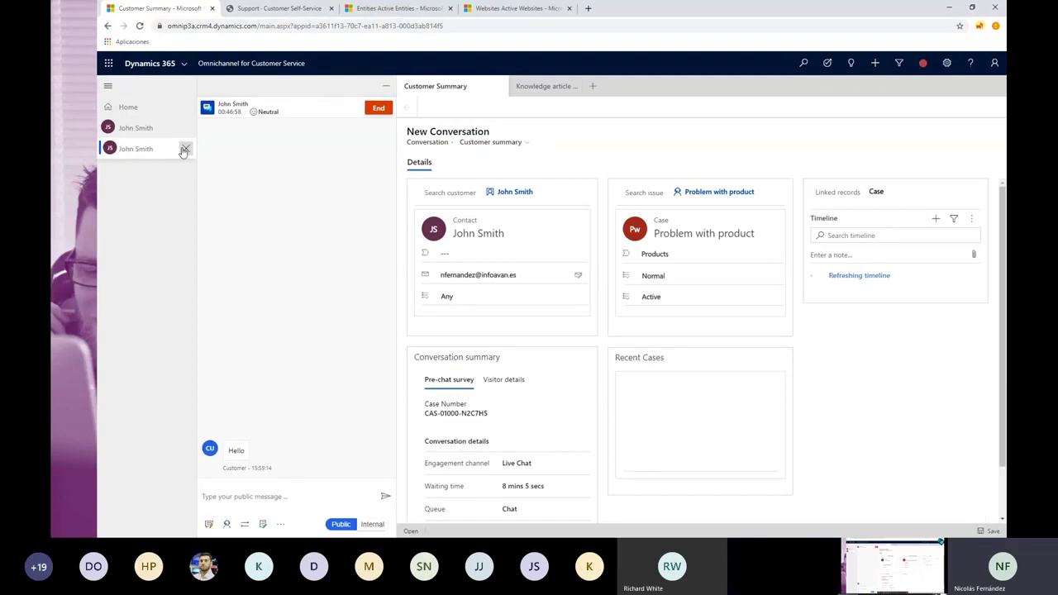
{"action": "left_click", "coordinate": [156, 108]}
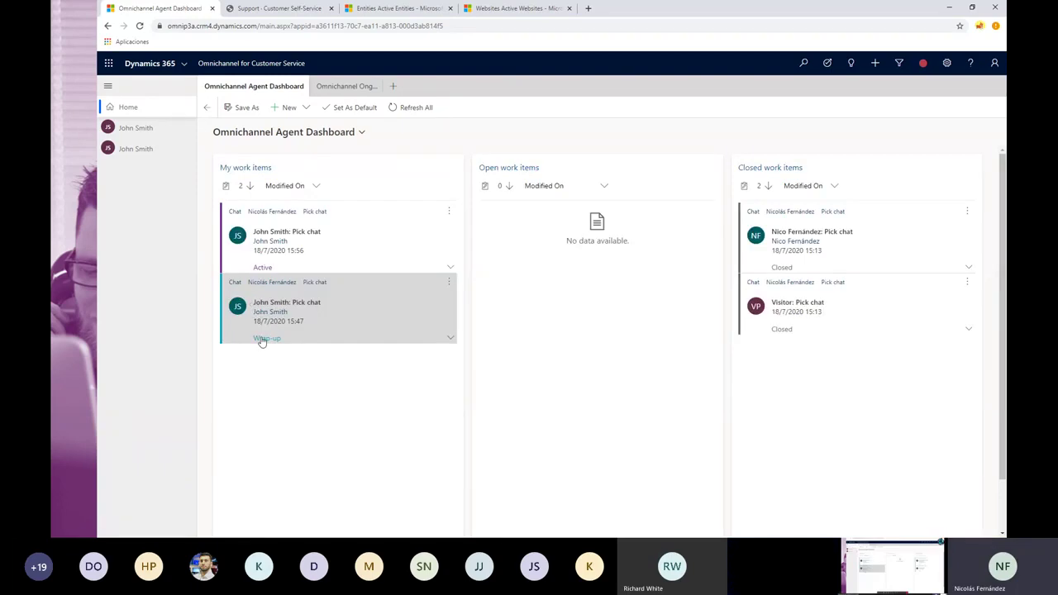
{"action": "left_click", "coordinate": [152, 136]}
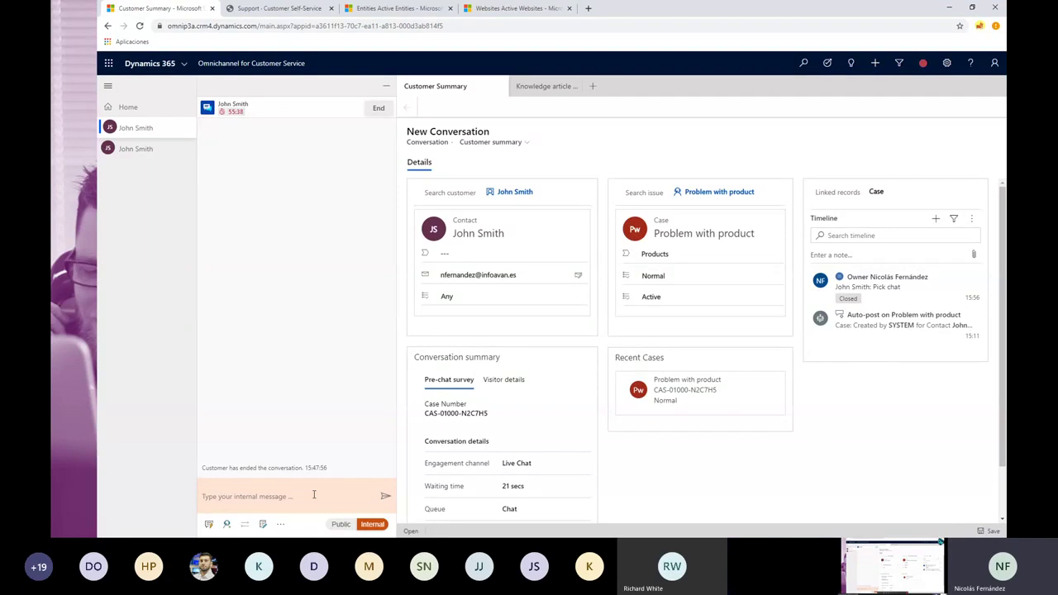
{"action": "left_click", "coordinate": [141, 108]}
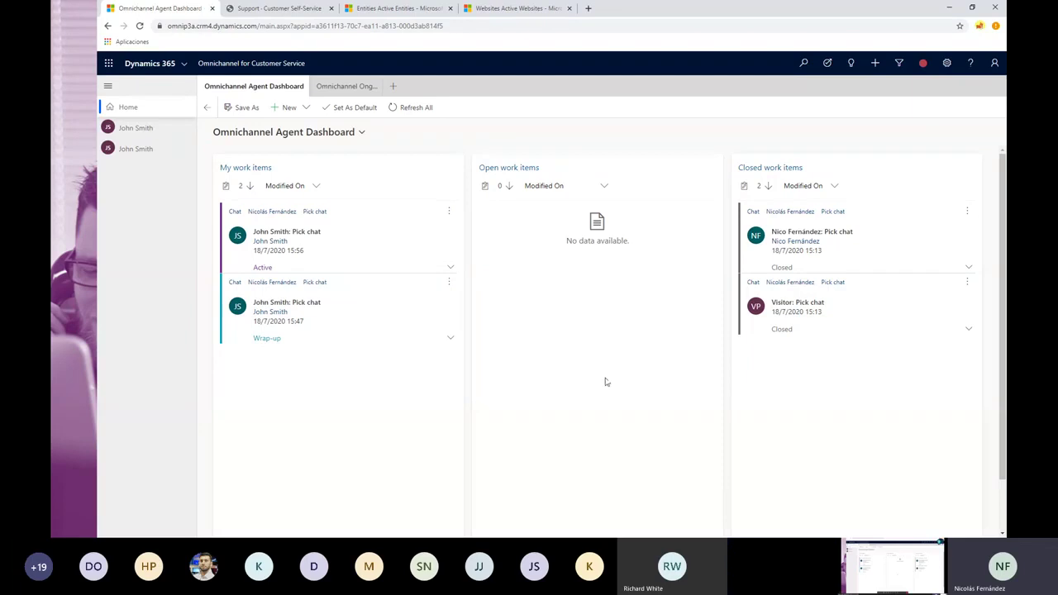
Step: In the Contoso, Ltd. support portal, copy the "A big problem" case number and submit it in the pre-chat survey to start a chat
{"action": "left_click", "coordinate": [296, 15]}
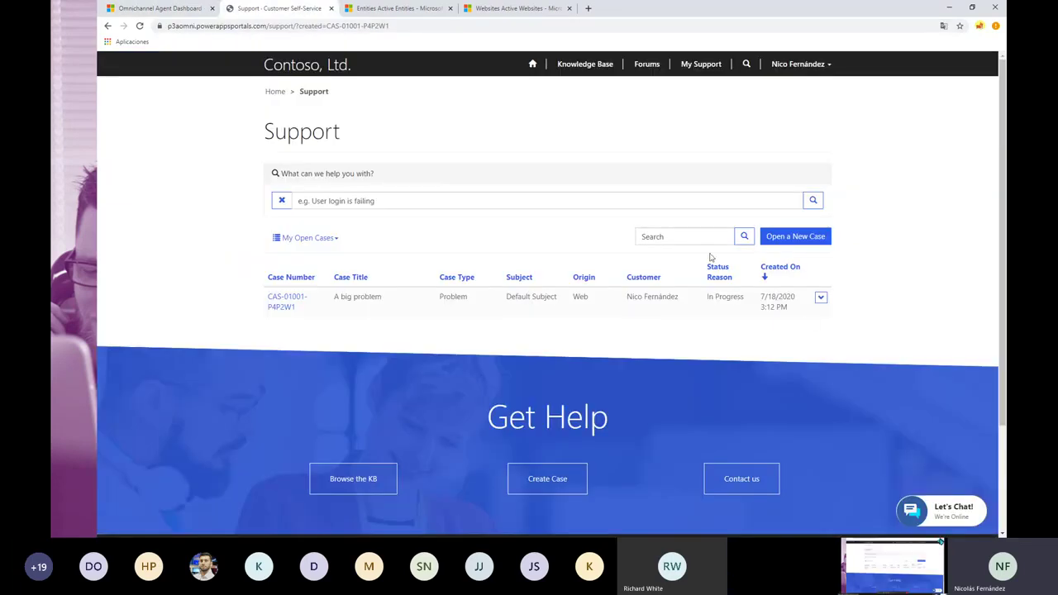
{"action": "left_click_drag", "start_coordinate": [300, 309], "coordinate": [267, 297]}
{"action": "key", "text": "ctrl+c"}
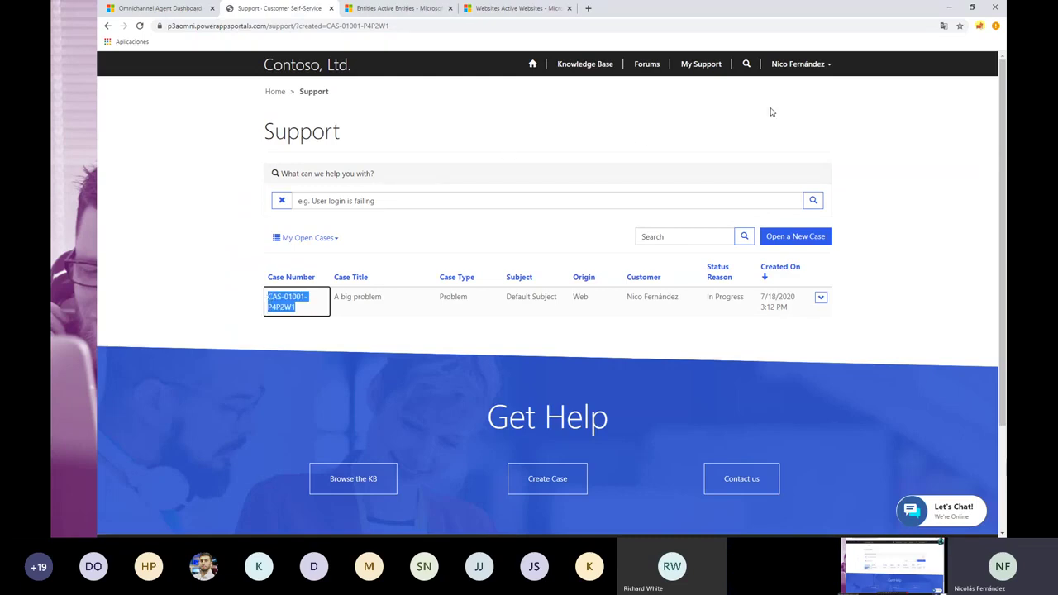
{"action": "left_click", "coordinate": [860, 132]}
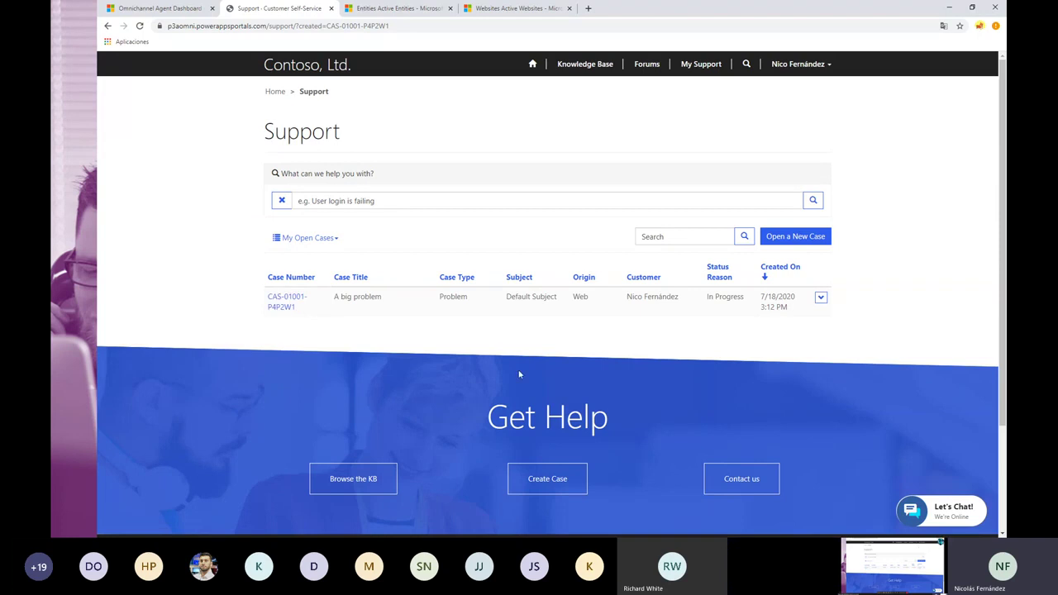
{"action": "left_click", "coordinate": [912, 506]}
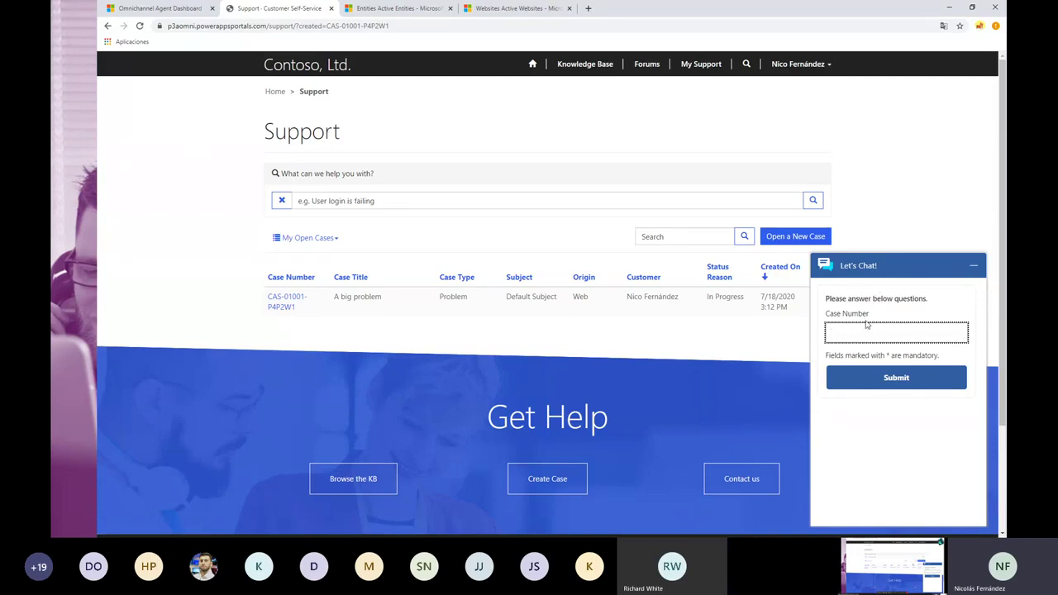
{"action": "key", "text": "ctrl+v"}
{"action": "left_click", "coordinate": [906, 378]}
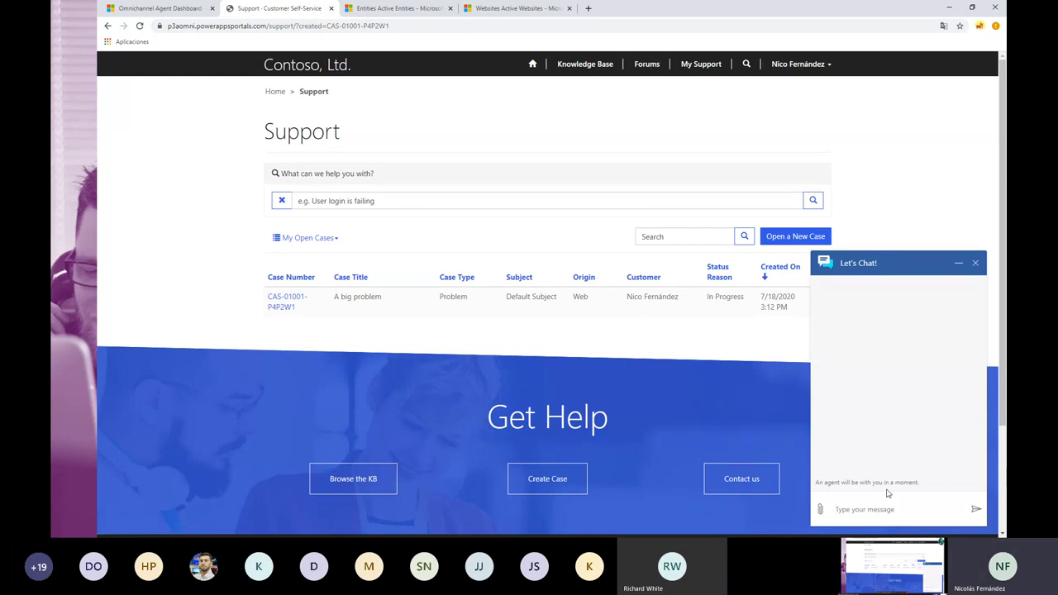
Step: In Omnichannel for Customer Service, refresh the agent dashboard and assign the open chat work item to yourself
{"action": "left_click", "coordinate": [173, 9]}
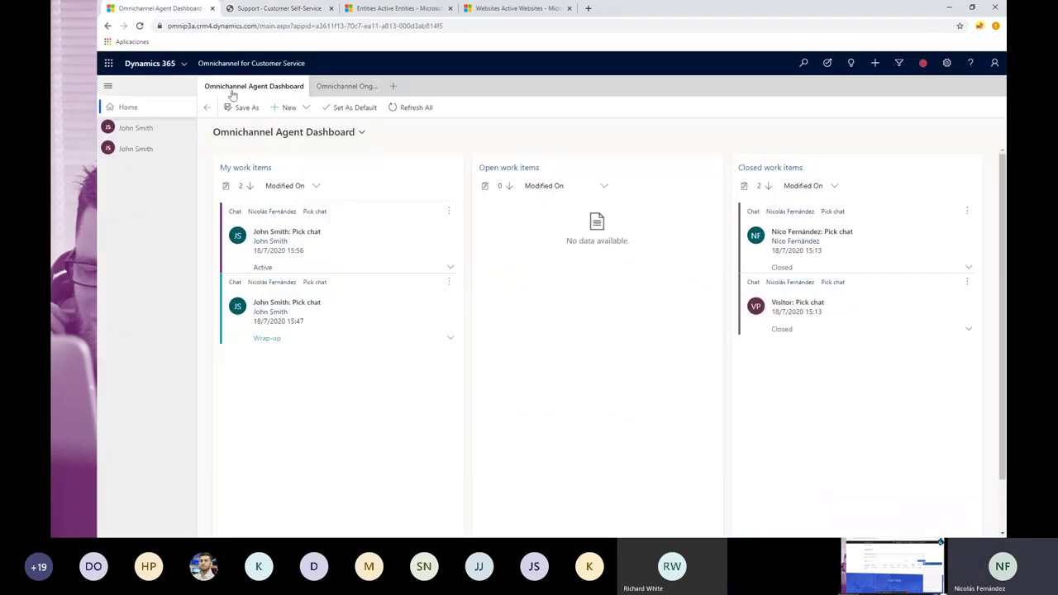
{"action": "left_click", "coordinate": [395, 108]}
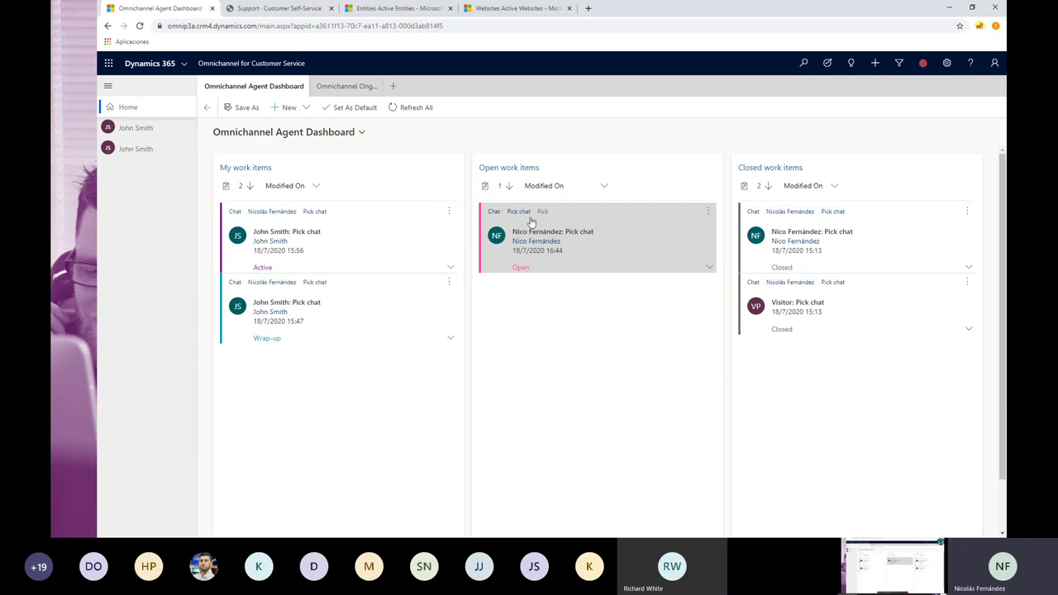
{"action": "left_click", "coordinate": [707, 212]}
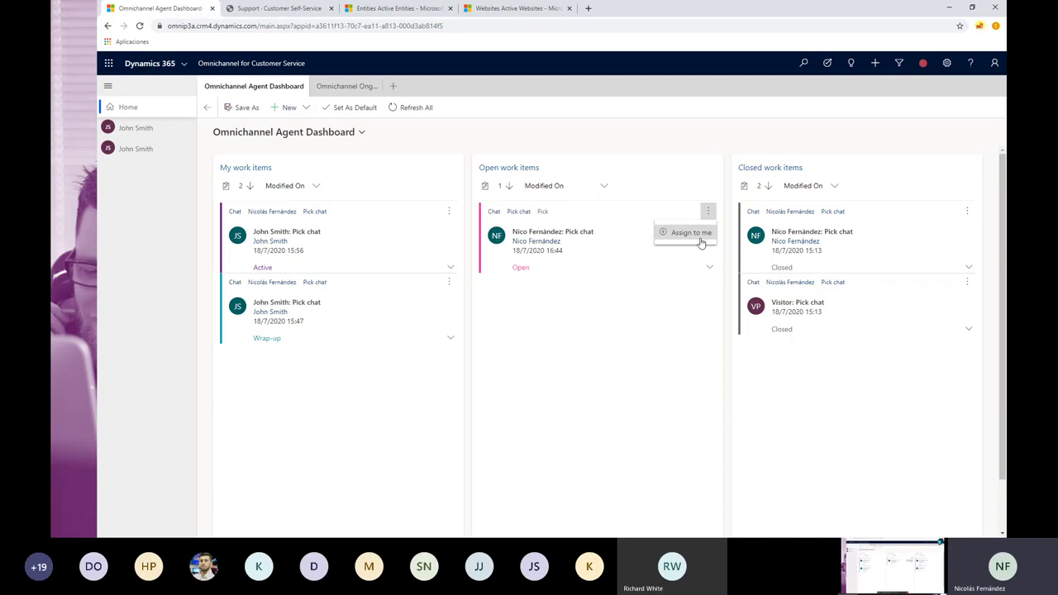
{"action": "left_click", "coordinate": [725, 143]}
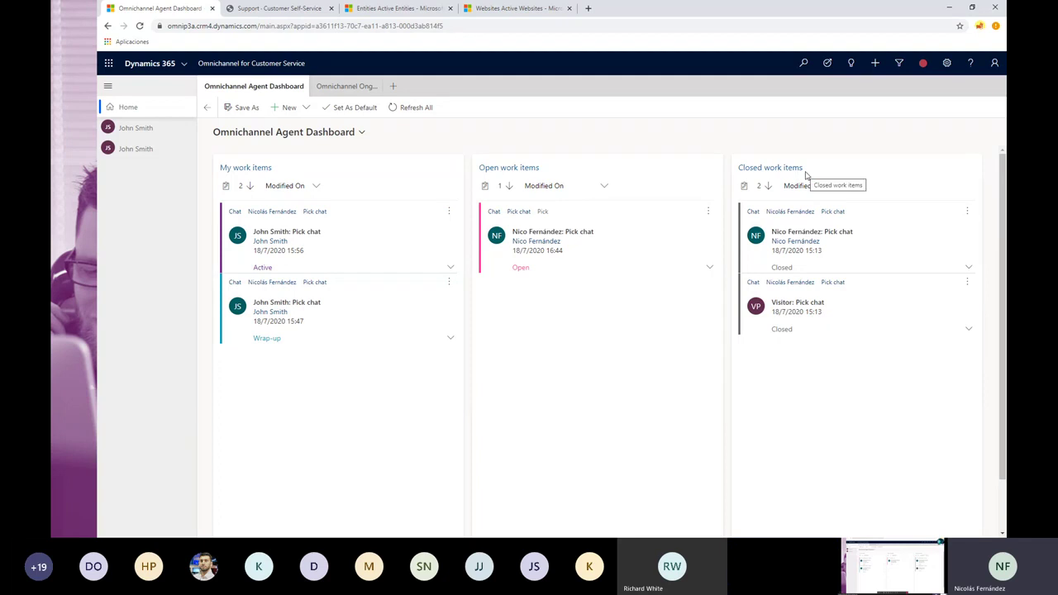
{"action": "left_click", "coordinate": [707, 212]}
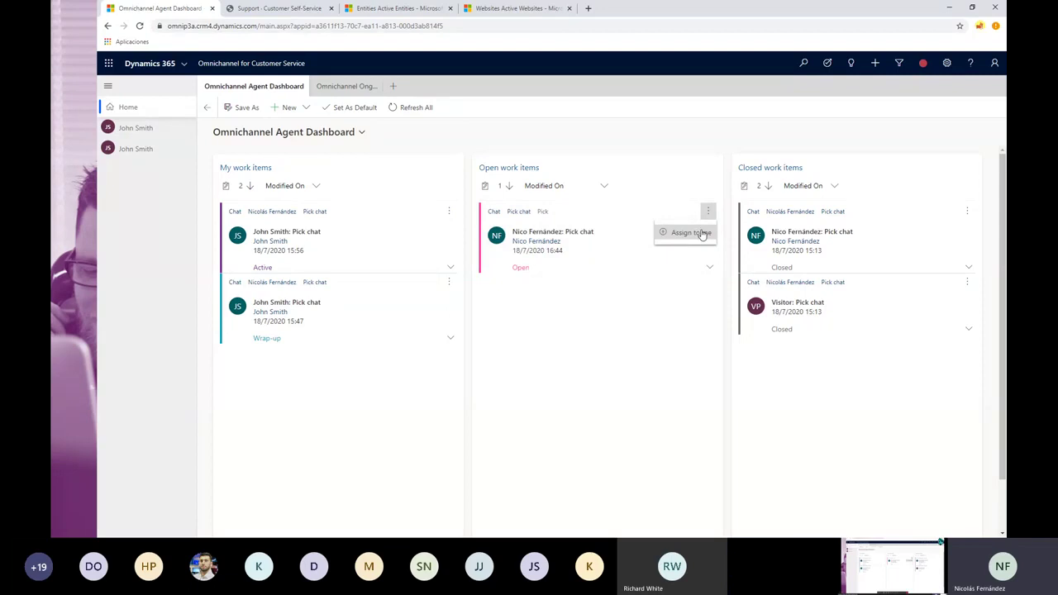
{"action": "left_click", "coordinate": [690, 233]}
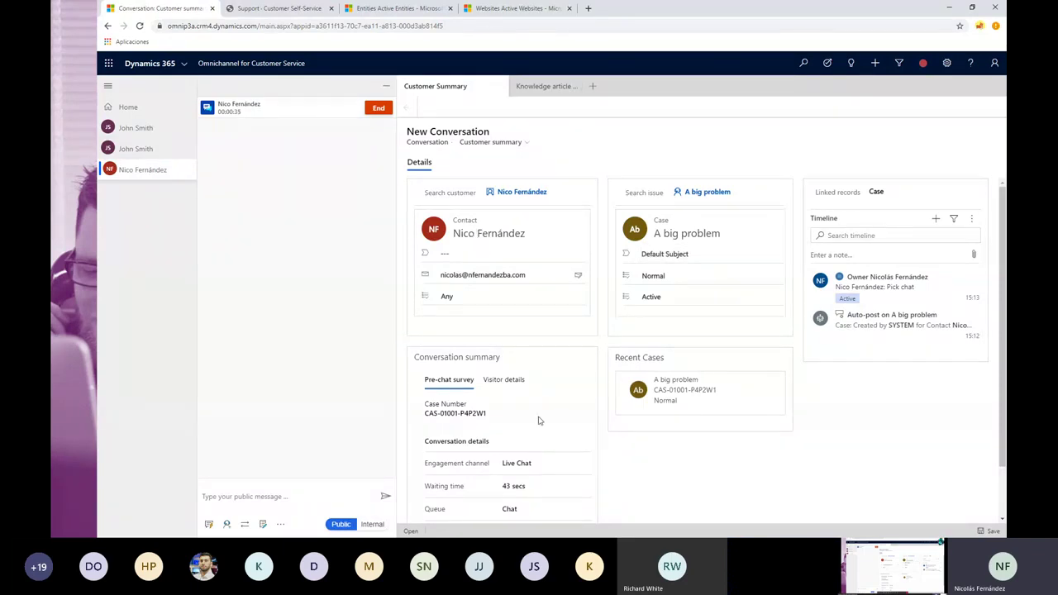
Step: Check the visitor details and pre-chat survey in the conversation summary, and set the timeline's linked records to Contact
{"action": "scroll", "coordinate": [480, 379], "scroll_direction": "down", "scroll_amount": 1}
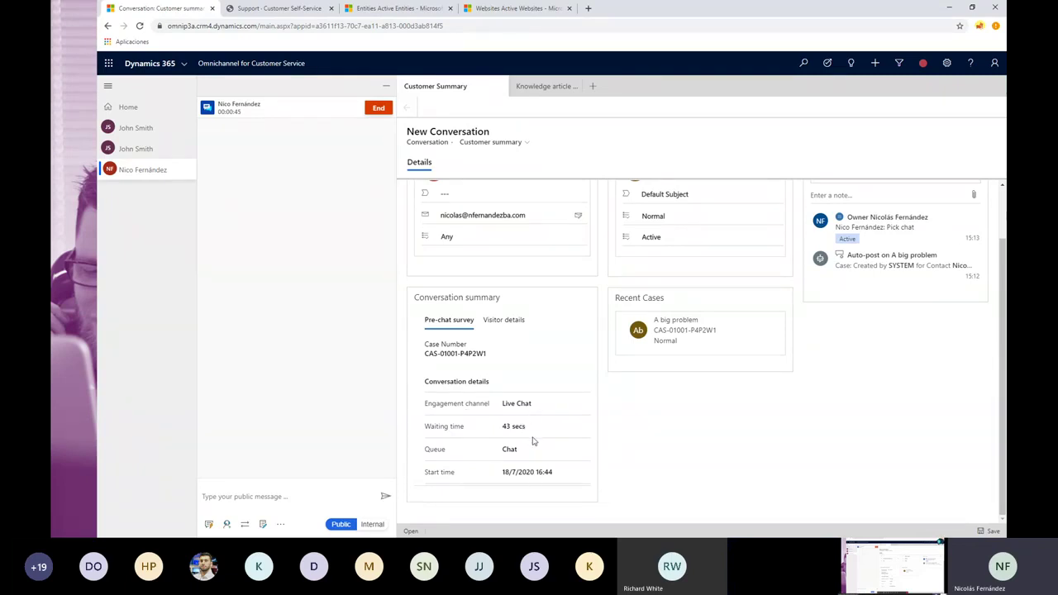
{"action": "left_click", "coordinate": [521, 321]}
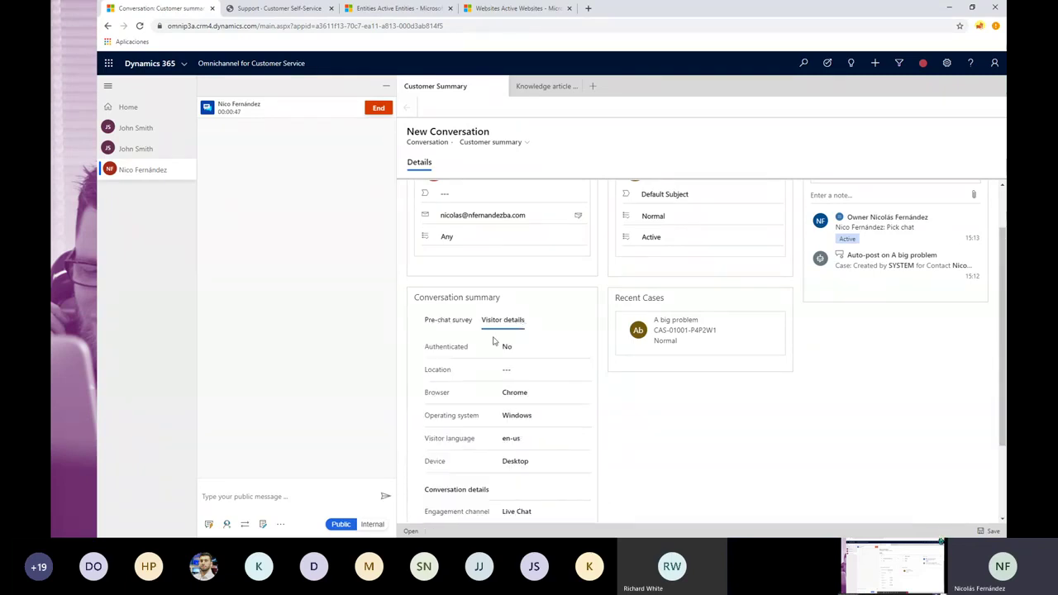
{"action": "left_click", "coordinate": [469, 322]}
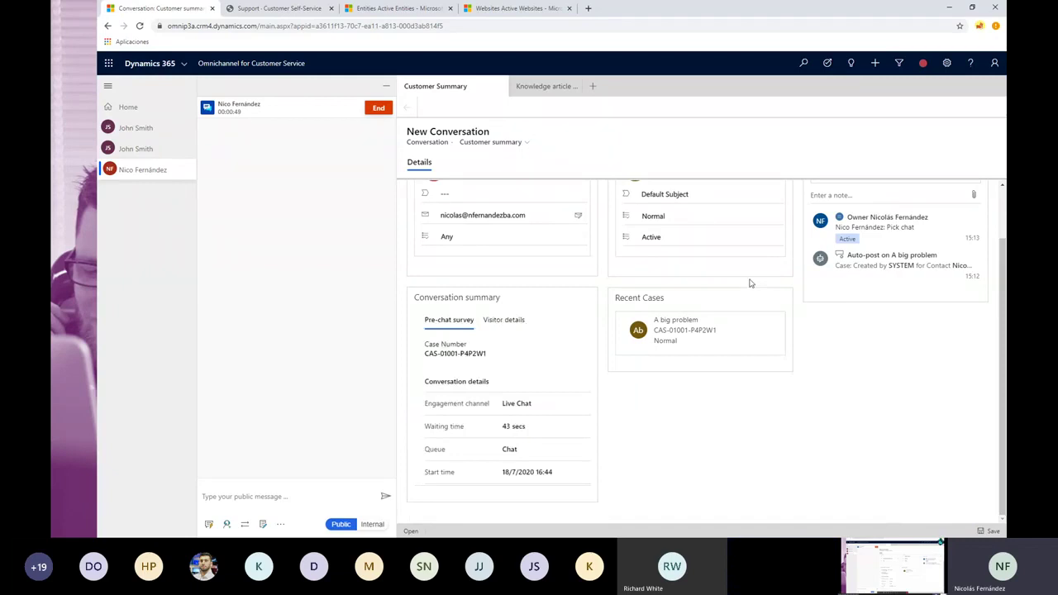
{"action": "scroll", "coordinate": [751, 283], "scroll_direction": "up", "scroll_amount": 2}
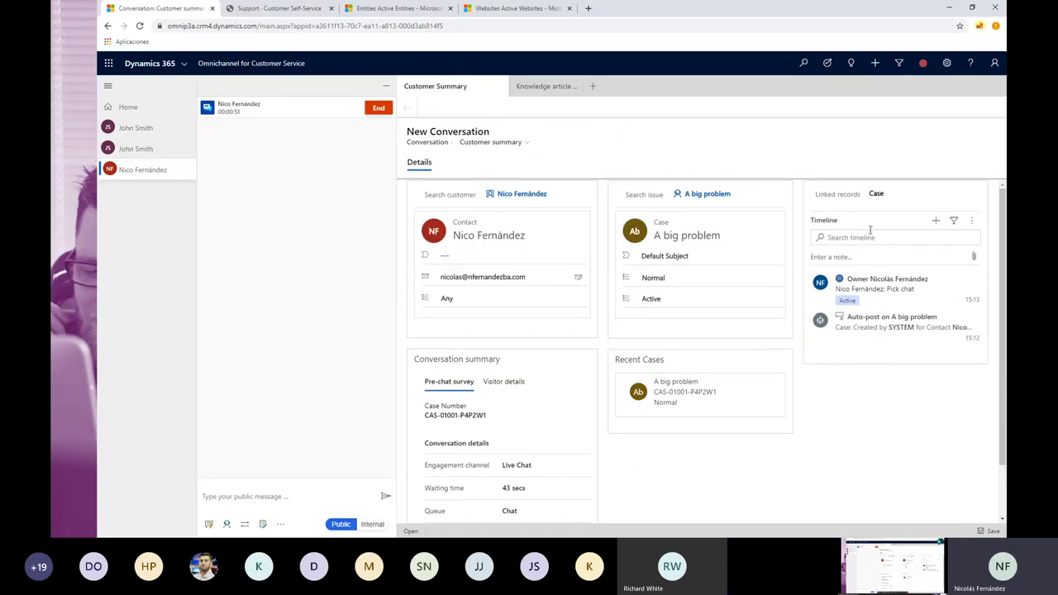
{"action": "left_click", "coordinate": [874, 197]}
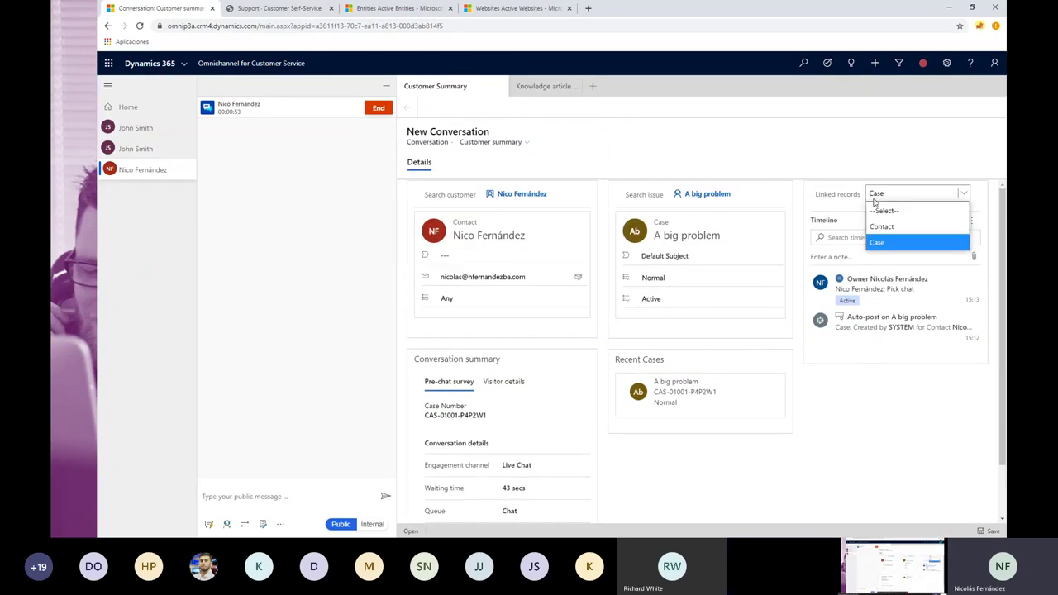
{"action": "left_click", "coordinate": [883, 226]}
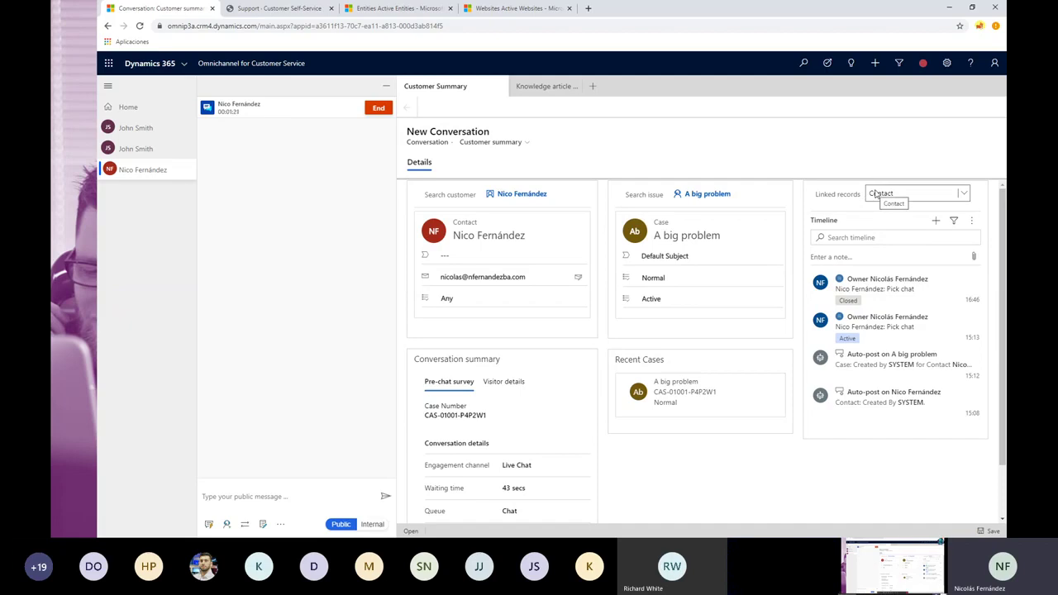
Step: Minimise the conversation panel and open the knowledge article search for this session
{"action": "left_click", "coordinate": [386, 85]}
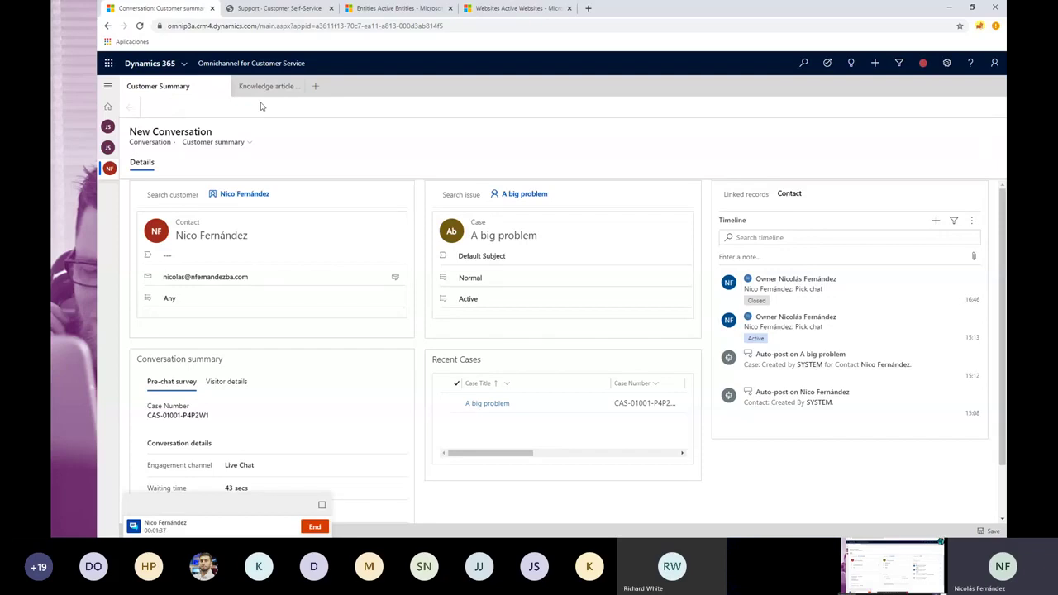
{"action": "left_click", "coordinate": [108, 89]}
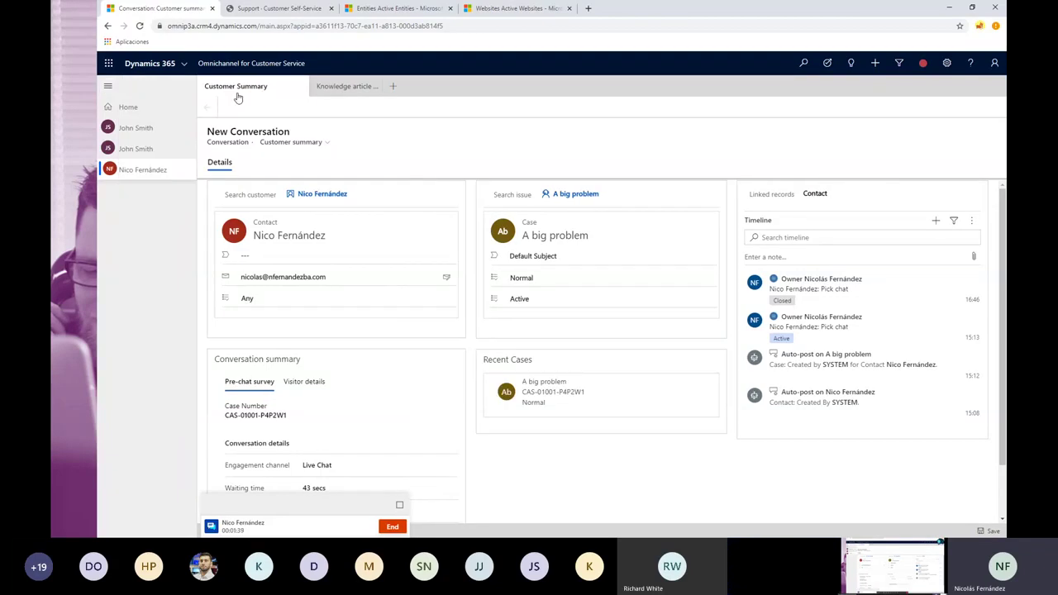
{"action": "left_click", "coordinate": [347, 86]}
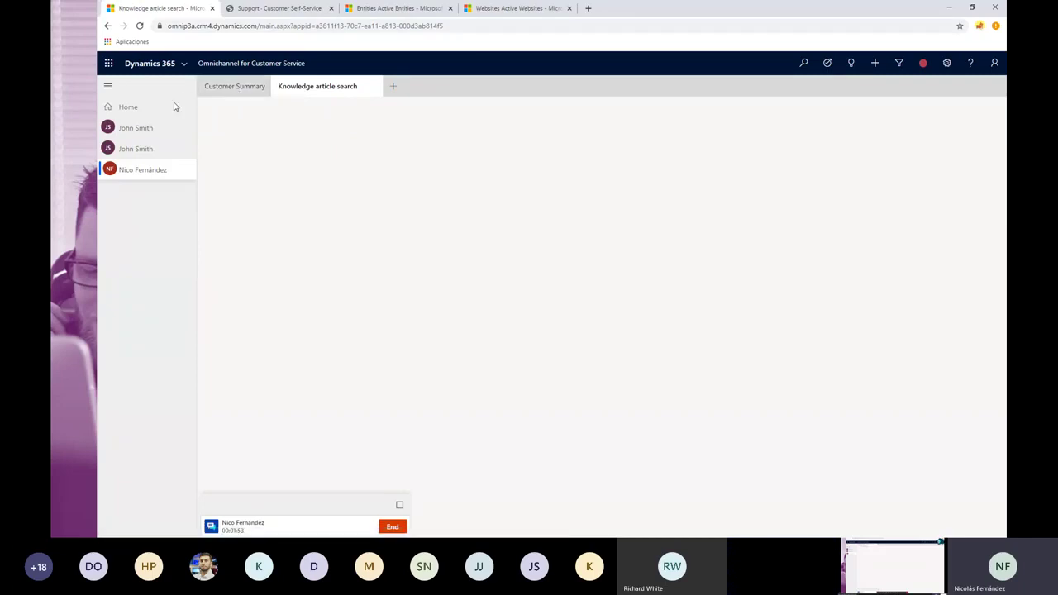
Step: Return to the home session and switch it to the Omnichannel Ongoing Conversations Dashboard
{"action": "left_click", "coordinate": [126, 109]}
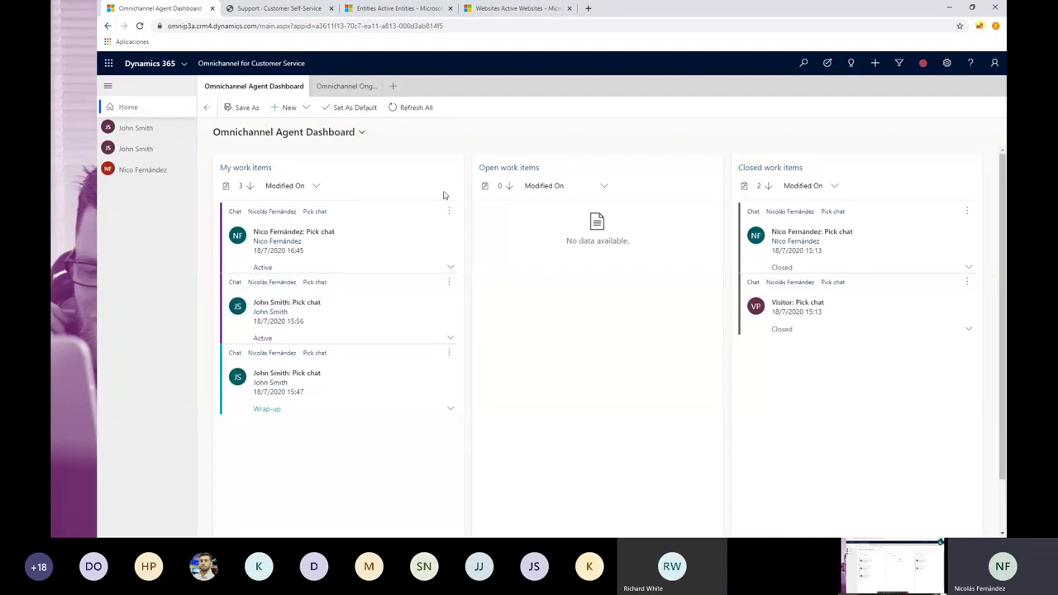
{"action": "left_click", "coordinate": [363, 134]}
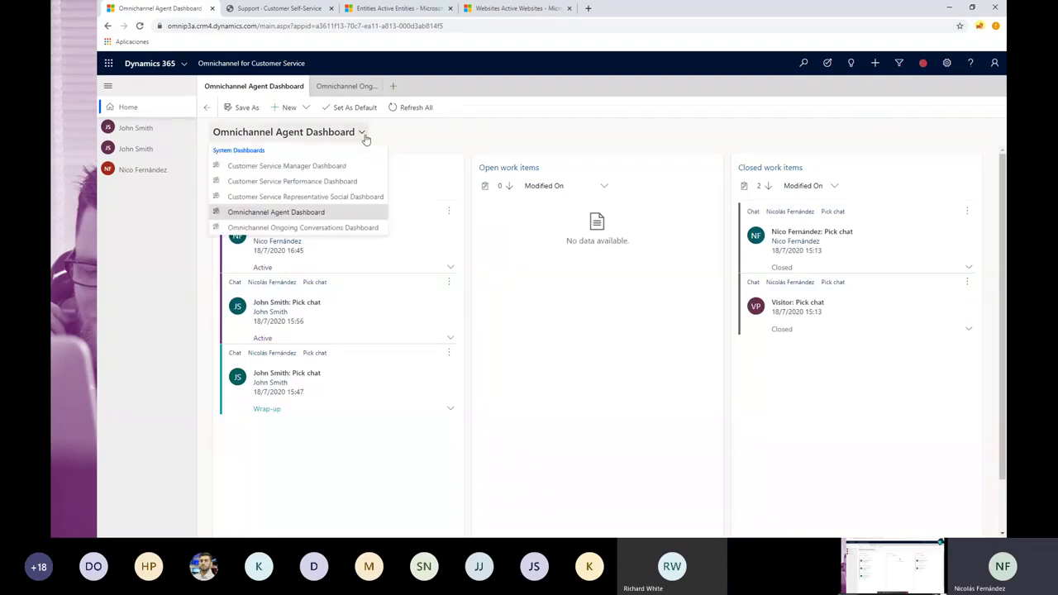
{"action": "left_click", "coordinate": [351, 228]}
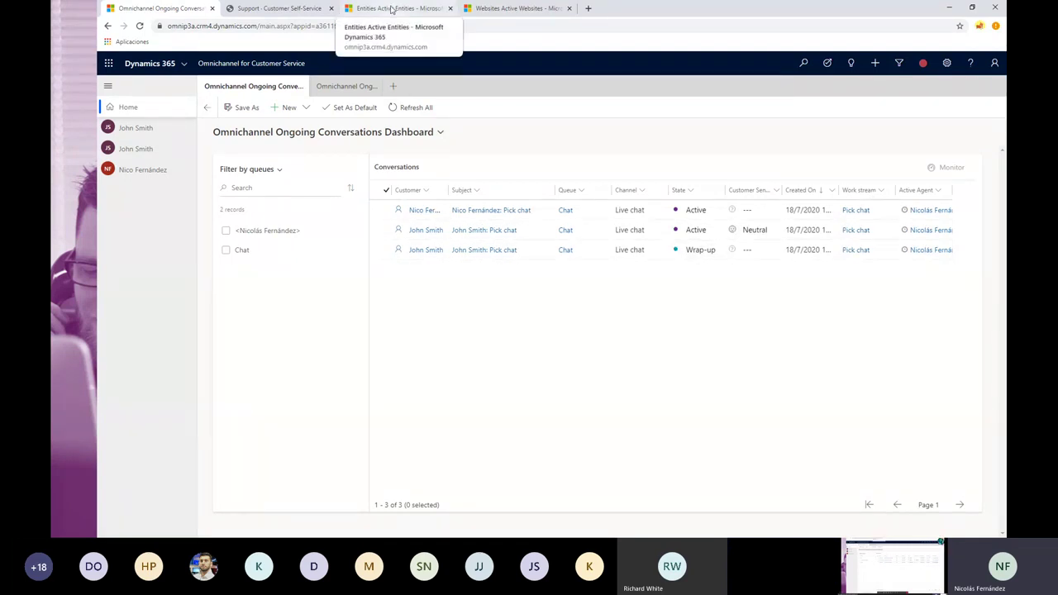
Step: In Omnichannel Administration, open a new entity record form and examine the entity types available for routing, including Case (incident)
{"action": "left_click", "coordinate": [392, 9]}
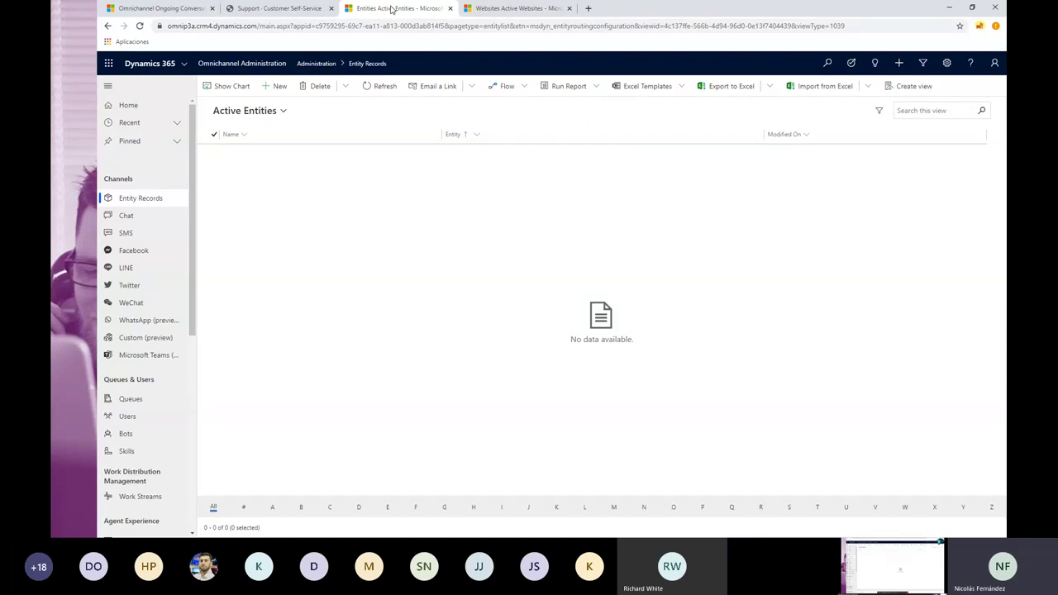
{"action": "left_click", "coordinate": [278, 86]}
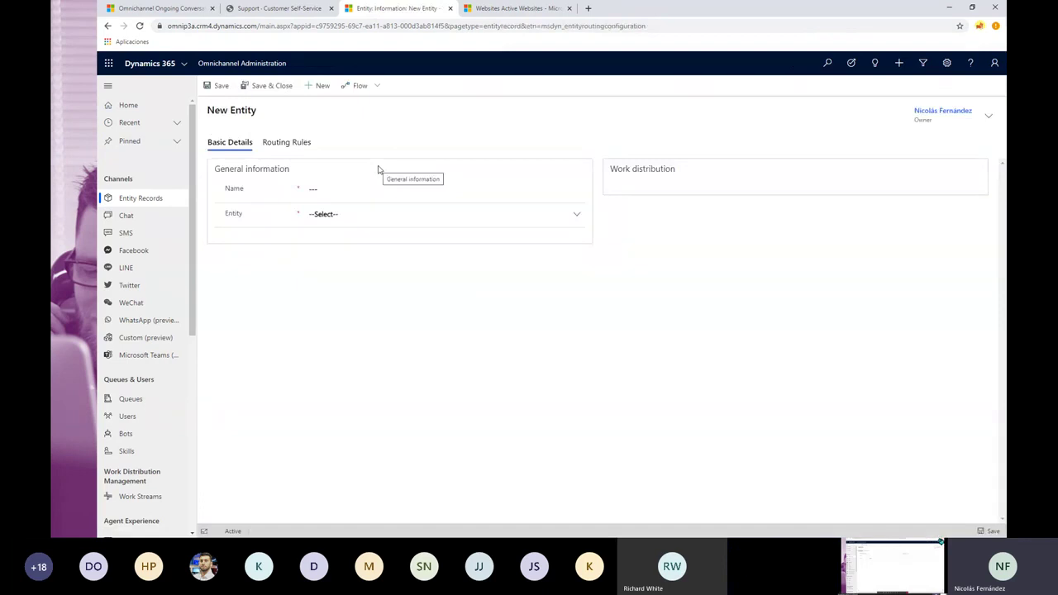
{"action": "left_click", "coordinate": [404, 213]}
{"action": "left_click", "coordinate": [577, 217]}
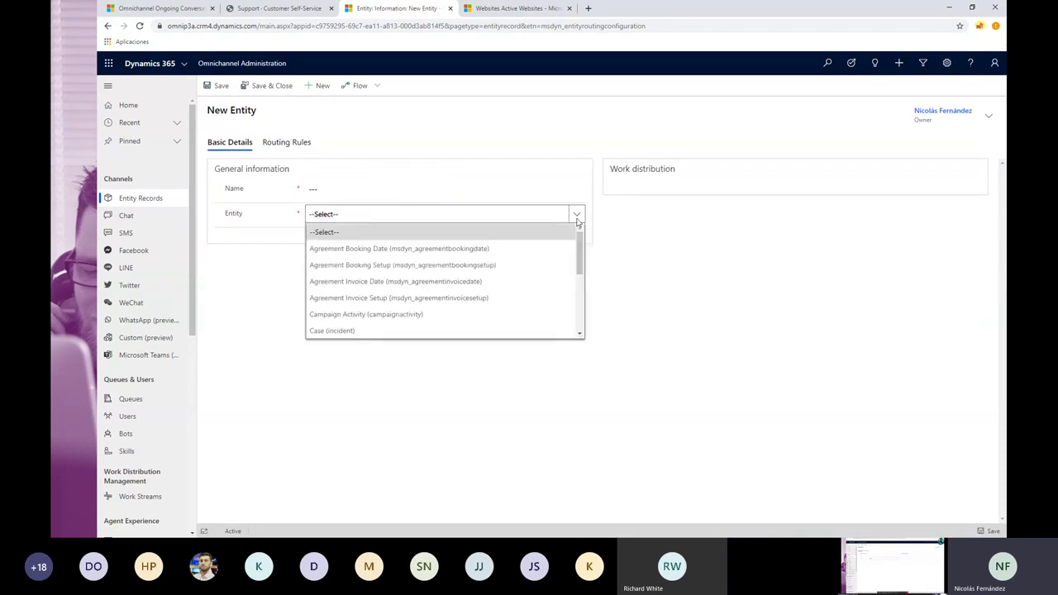
{"action": "scroll", "coordinate": [553, 257], "scroll_direction": "down", "scroll_amount": 1}
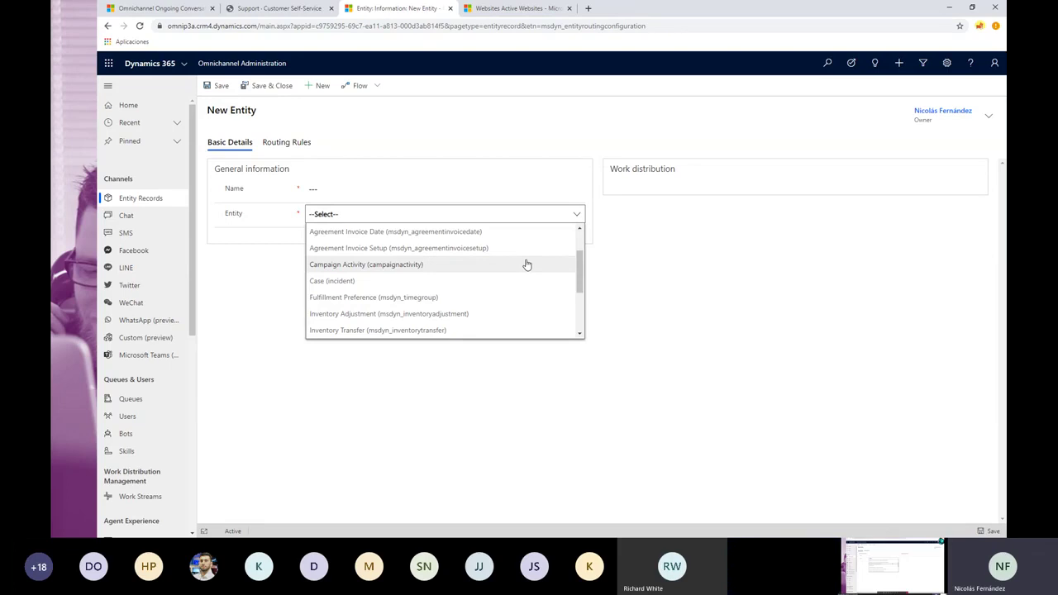
{"action": "scroll", "coordinate": [521, 298], "scroll_direction": "down", "scroll_amount": 3}
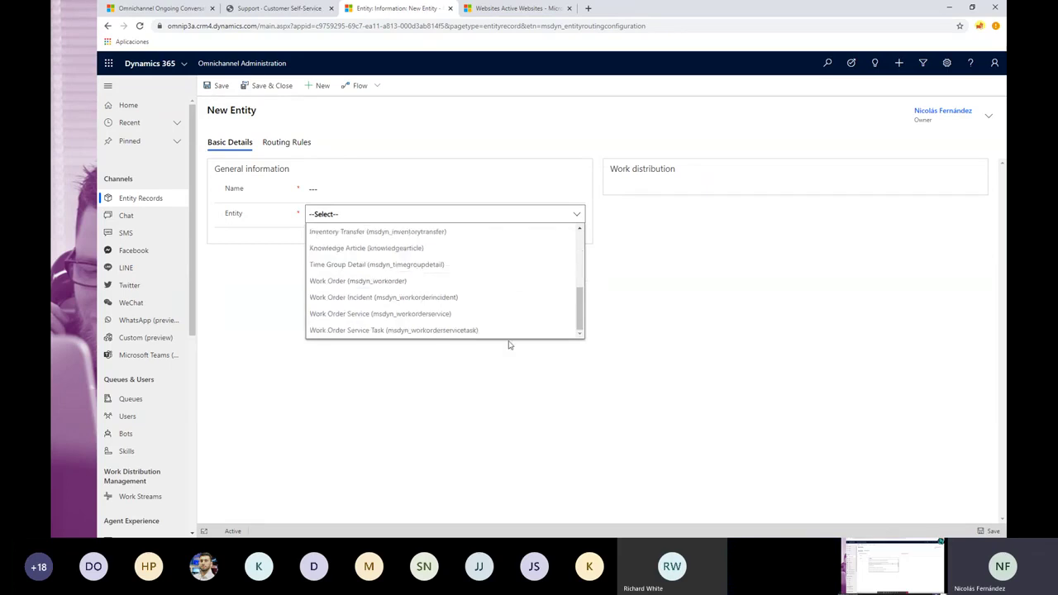
{"action": "scroll", "coordinate": [507, 283], "scroll_direction": "up", "scroll_amount": 3}
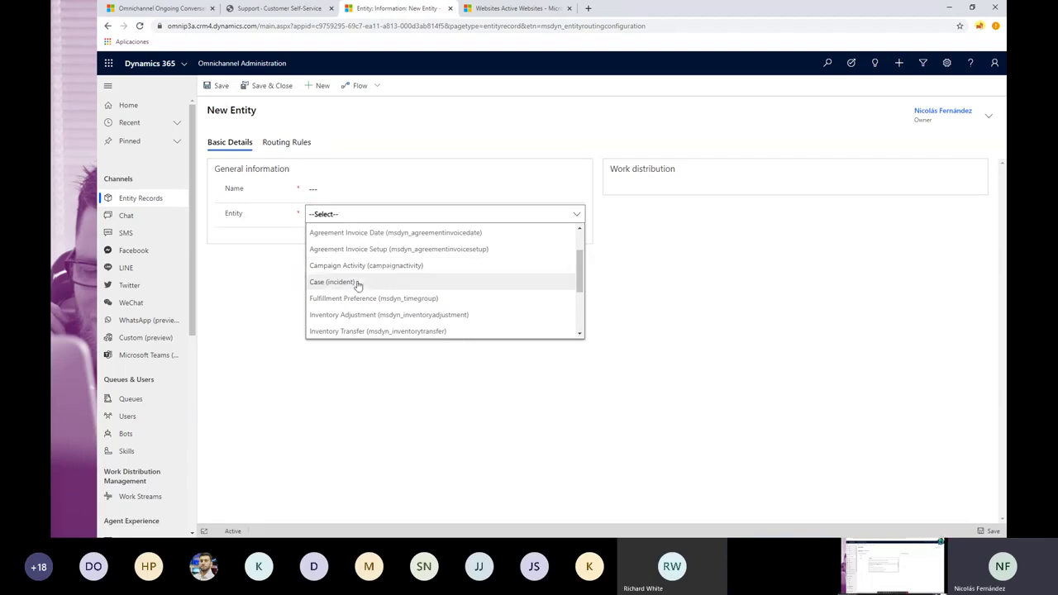
{"action": "left_click", "coordinate": [287, 267]}
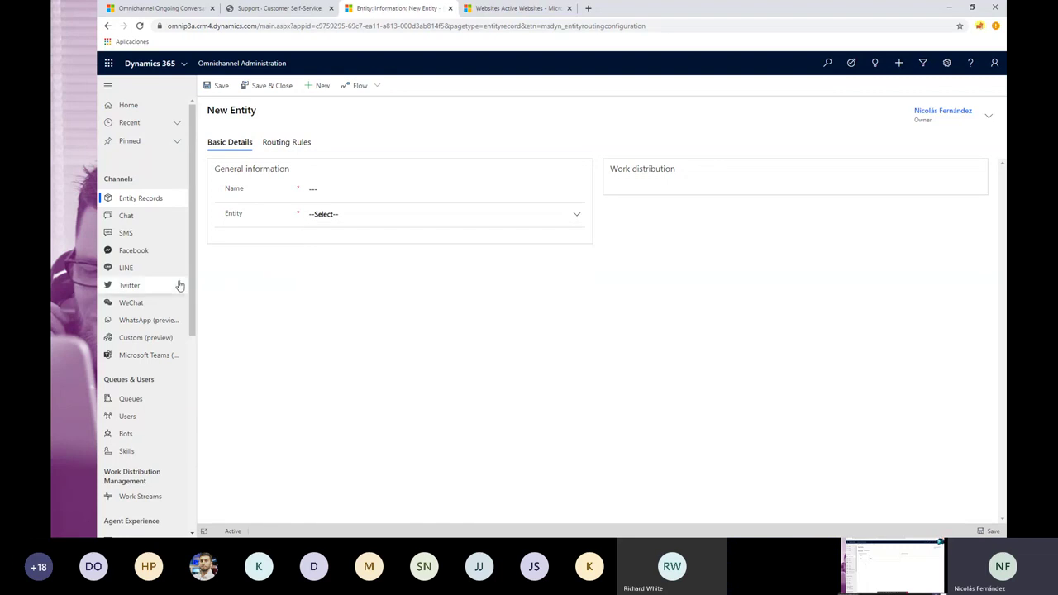
Step: Open the New Chat widget from the chat channel's active widgets and copy its widget code snippet
{"action": "scroll", "coordinate": [177, 284], "scroll_direction": "down", "scroll_amount": 1}
{"action": "scroll", "coordinate": [170, 250], "scroll_direction": "up", "scroll_amount": 1}
{"action": "left_click", "coordinate": [158, 217]}
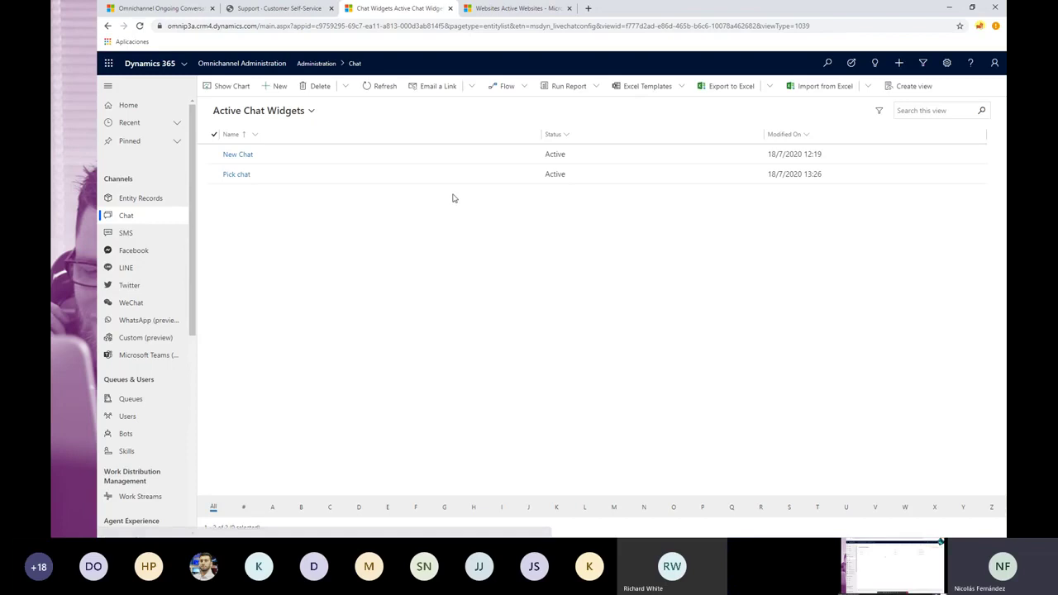
{"action": "left_click", "coordinate": [238, 183]}
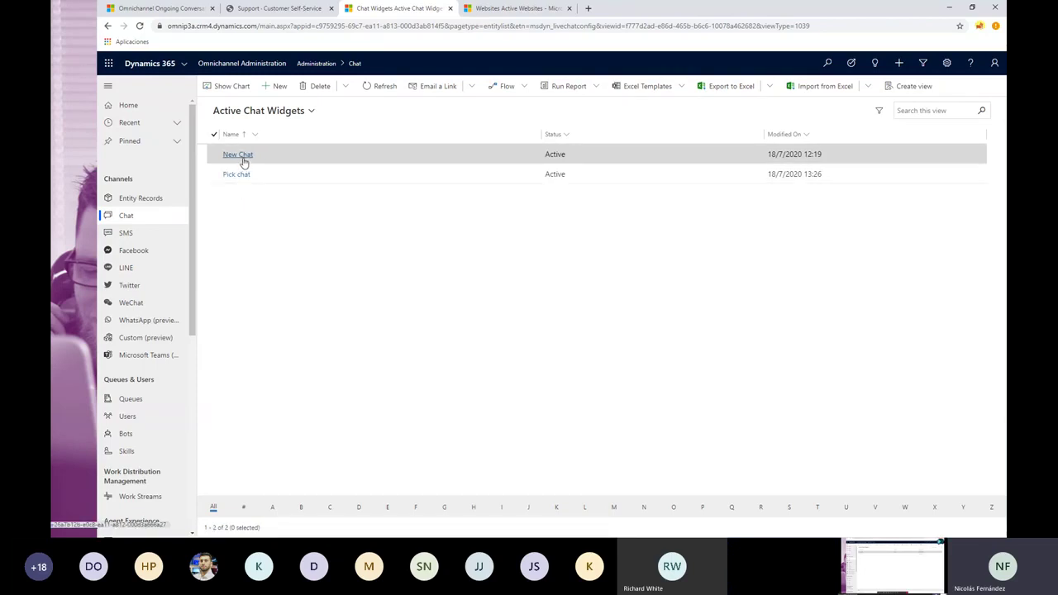
{"action": "left_click", "coordinate": [242, 159]}
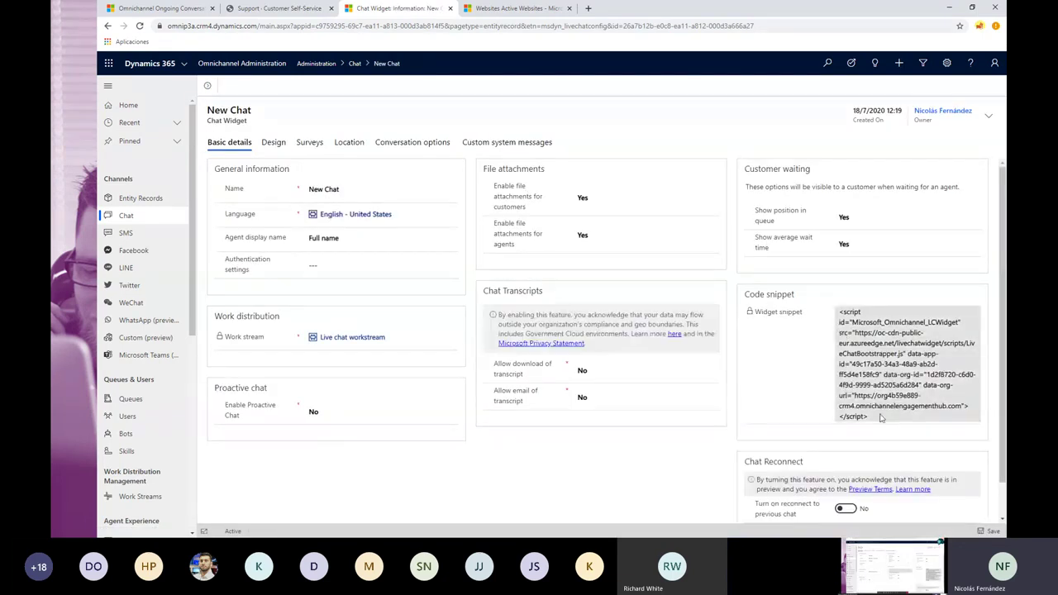
{"action": "left_click_drag", "start_coordinate": [881, 419], "coordinate": [845, 331]}
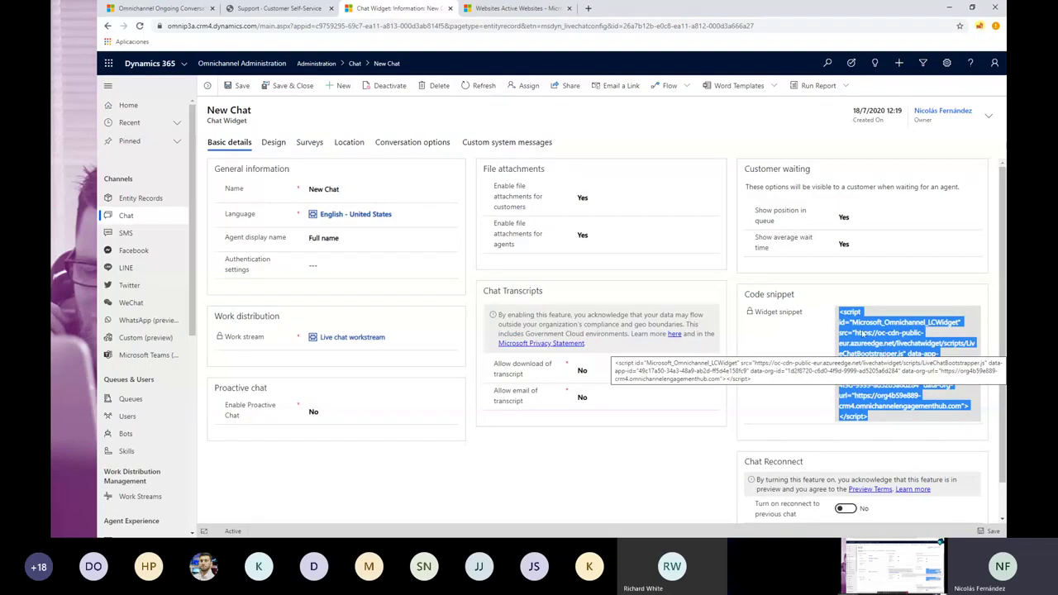
Step: Switch to Portal Management, search the content snippets for "chat" and open the Chat Widget Code snippet
{"action": "left_click", "coordinate": [518, 10]}
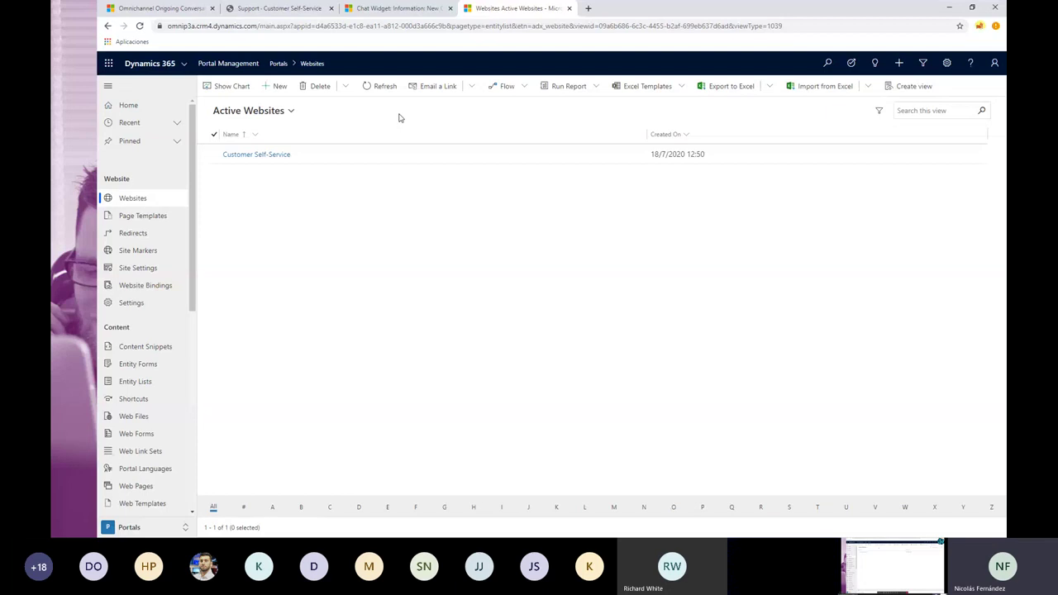
{"action": "left_click", "coordinate": [167, 351]}
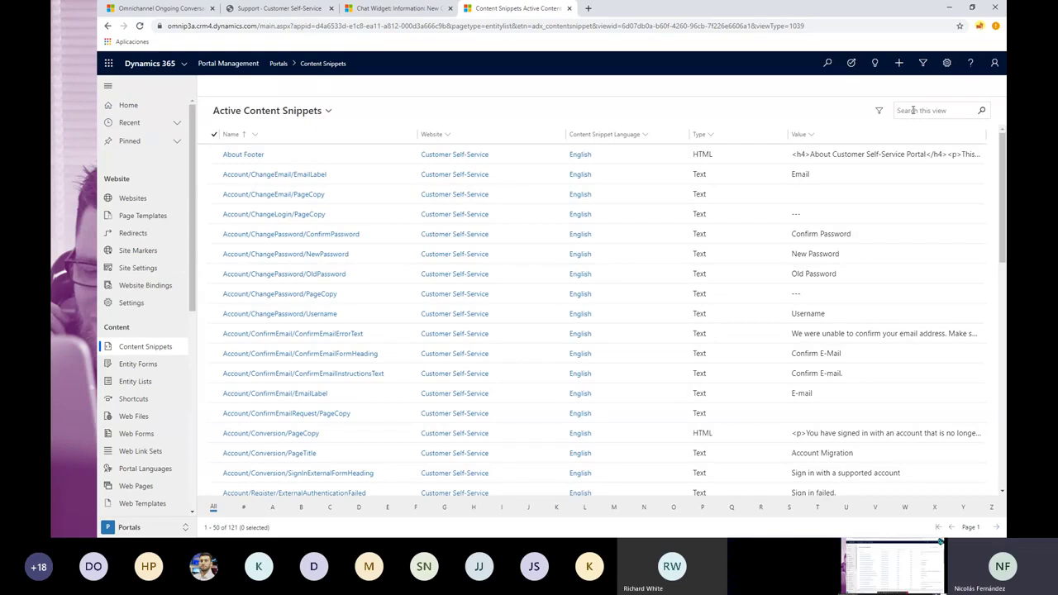
{"action": "left_click", "coordinate": [914, 110]}
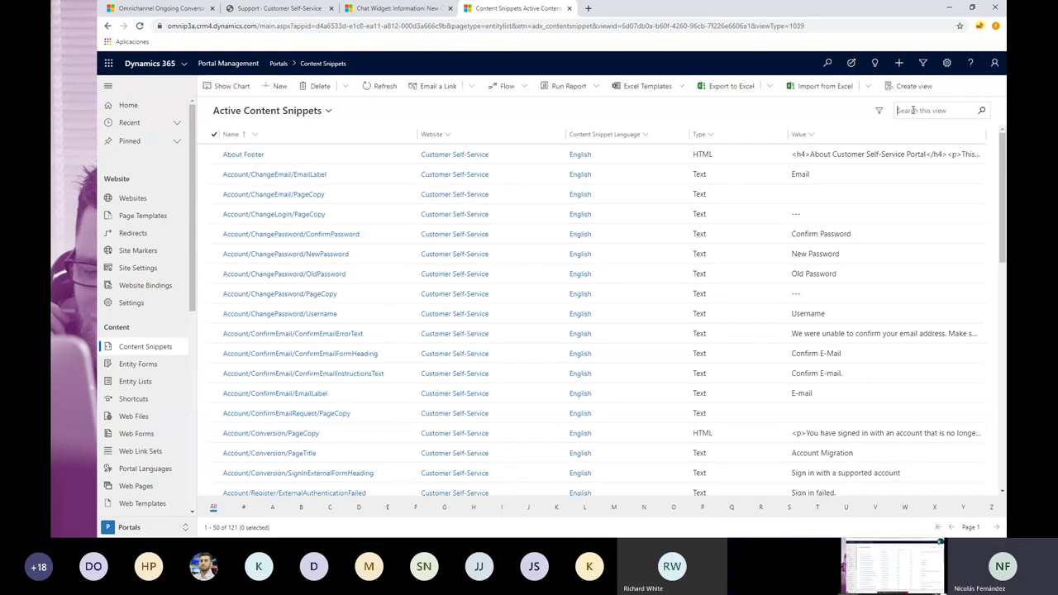
{"action": "type", "text": "chat"}
{"action": "key", "text": "Return"}
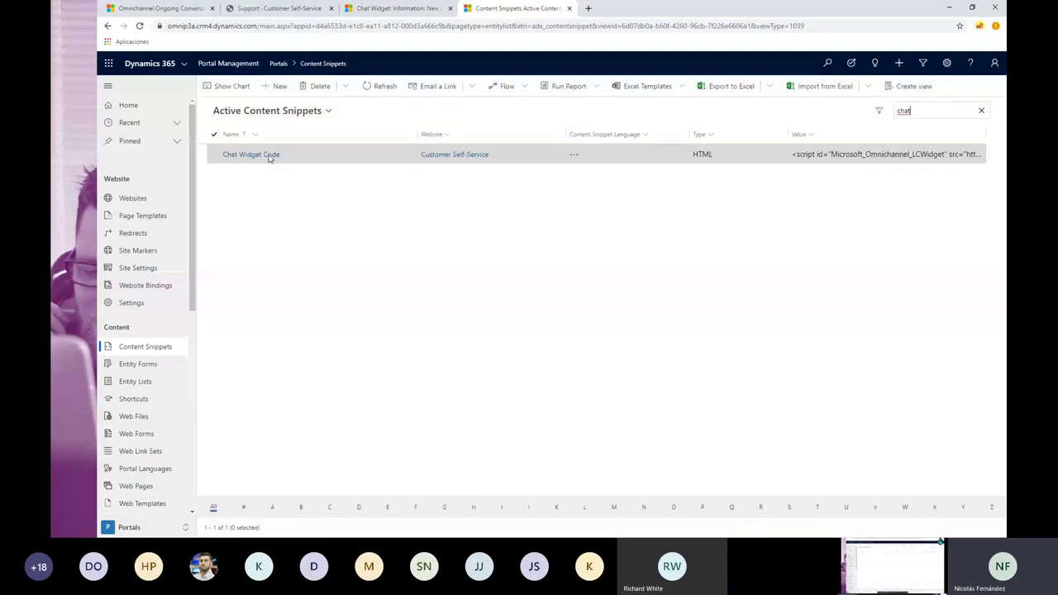
{"action": "left_click", "coordinate": [267, 156]}
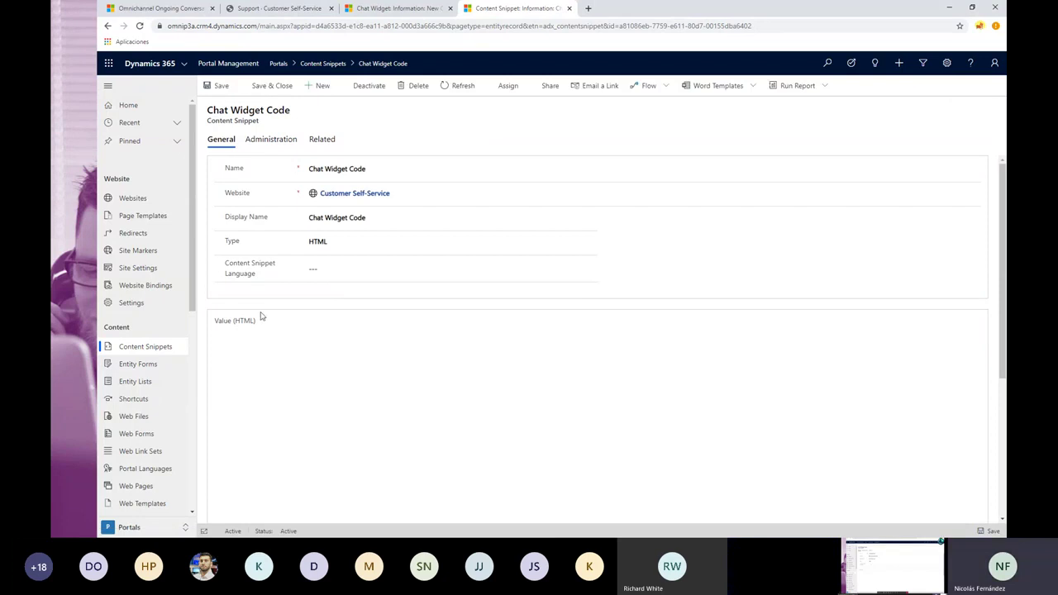
Step: Replace the Chat Widget Code snippet's HTML value with the copied widget script and save the record
{"action": "left_click", "coordinate": [266, 333]}
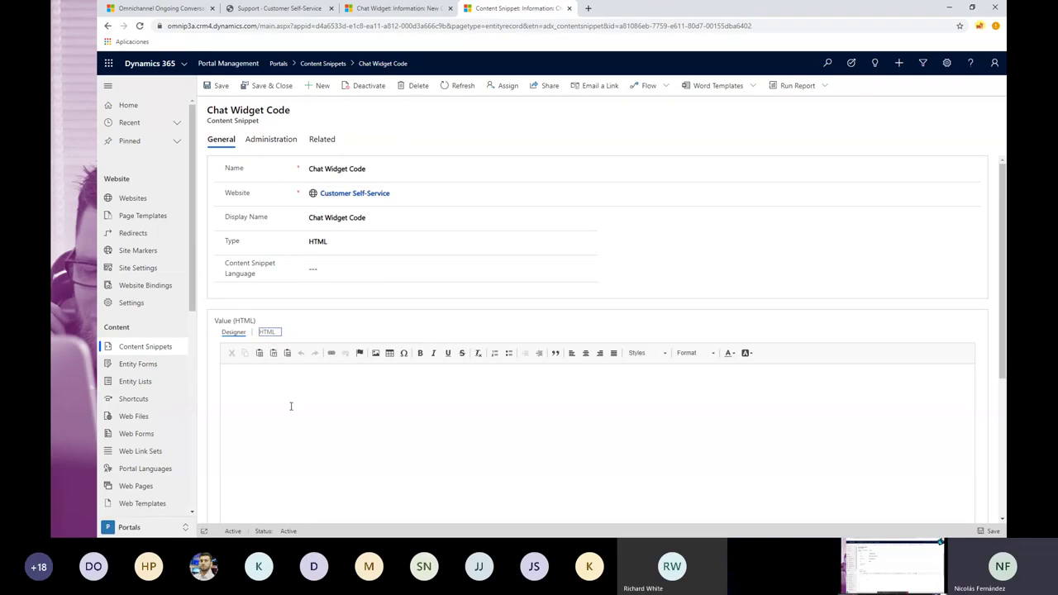
{"action": "left_click", "coordinate": [267, 332]}
{"action": "triple_click", "coordinate": [268, 353]}
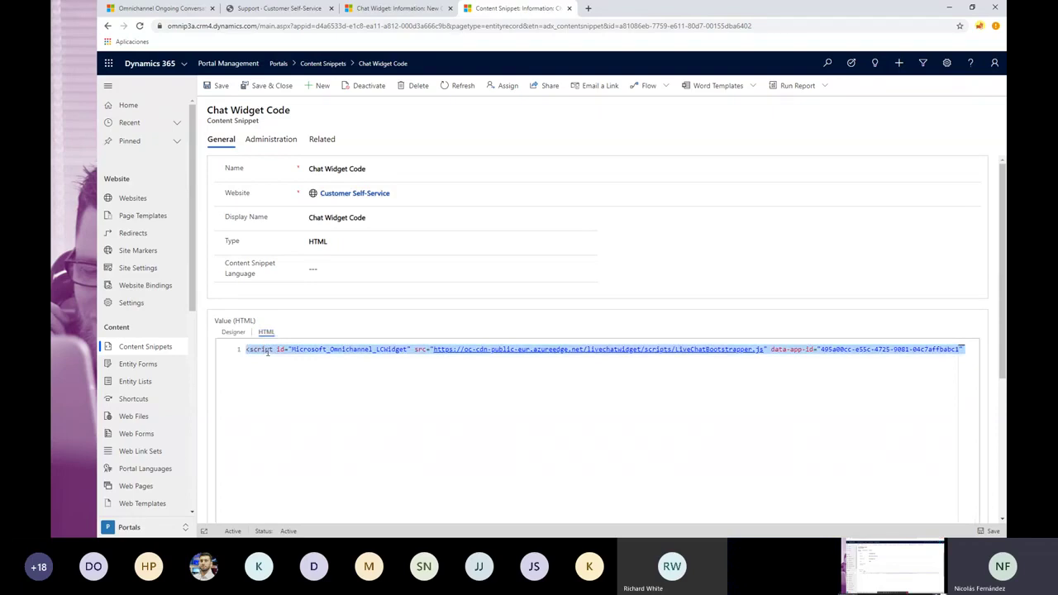
{"action": "key", "text": "BackSpace"}
{"action": "key", "text": "ctrl+v"}
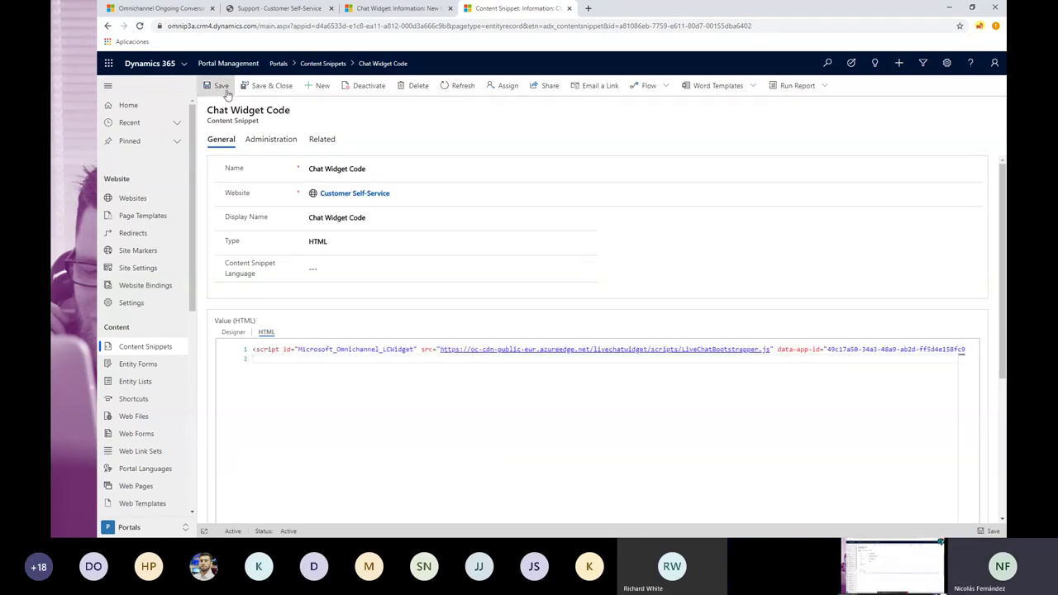
{"action": "key", "text": "ctrl+s"}
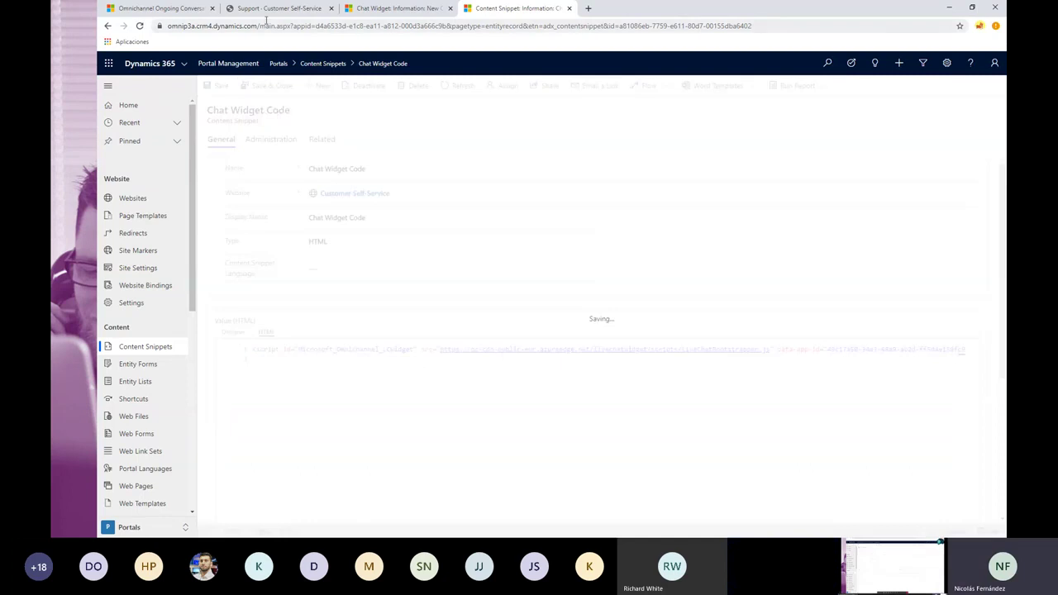
Step: Switch to the customer portal's Support page, reload it and close the open chat conversation
{"action": "left_click", "coordinate": [267, 10]}
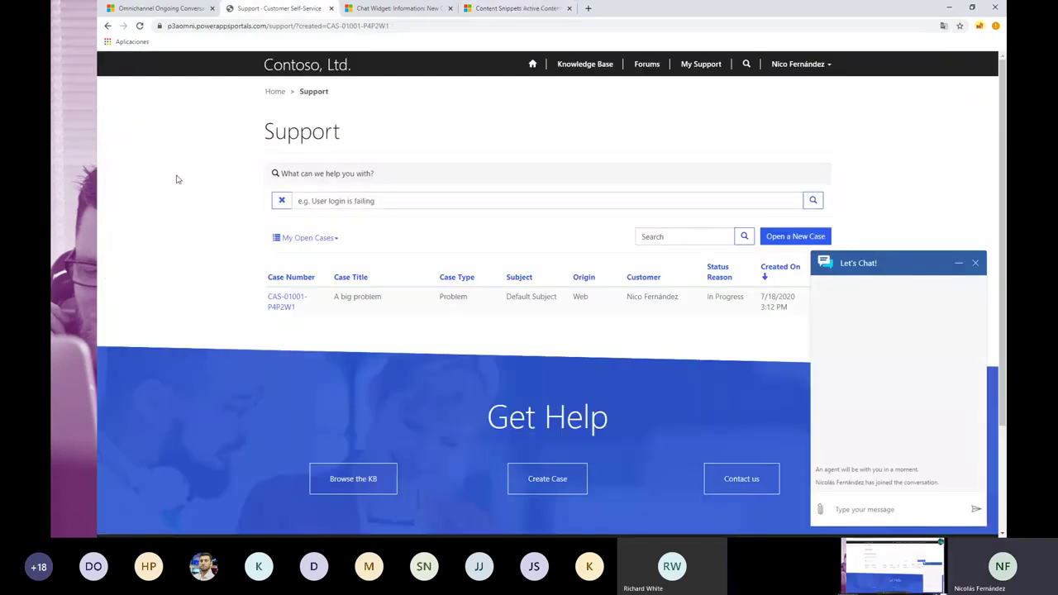
{"action": "key", "text": "F5"}
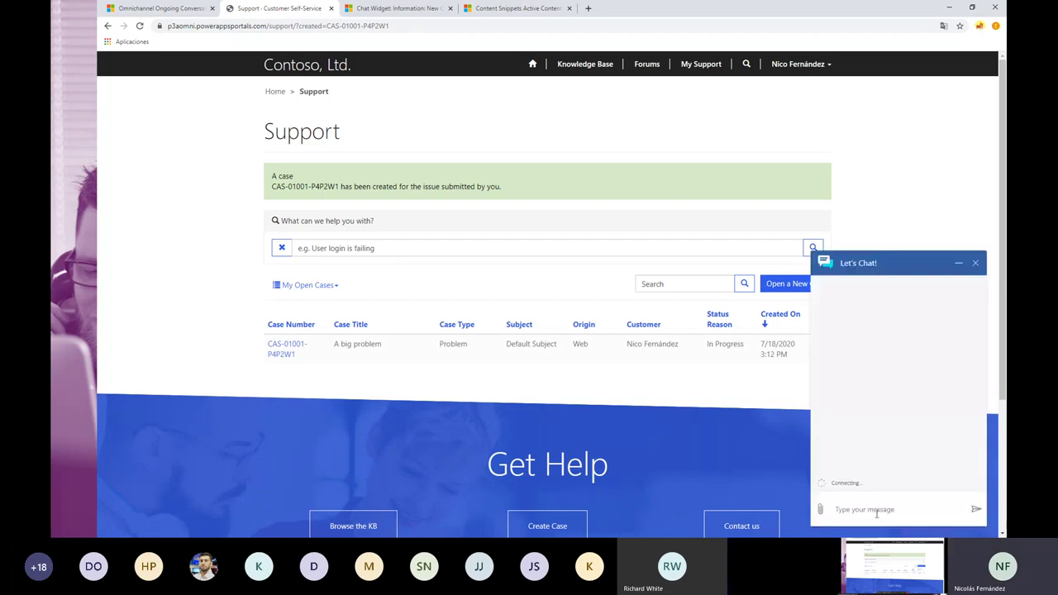
{"action": "left_click", "coordinate": [976, 265]}
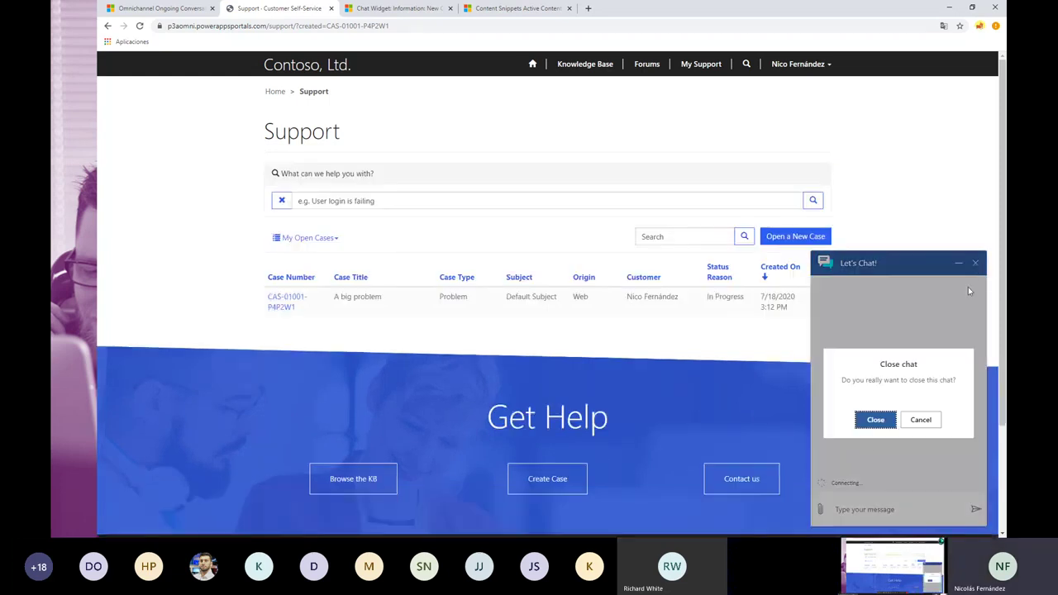
{"action": "left_click", "coordinate": [873, 424]}
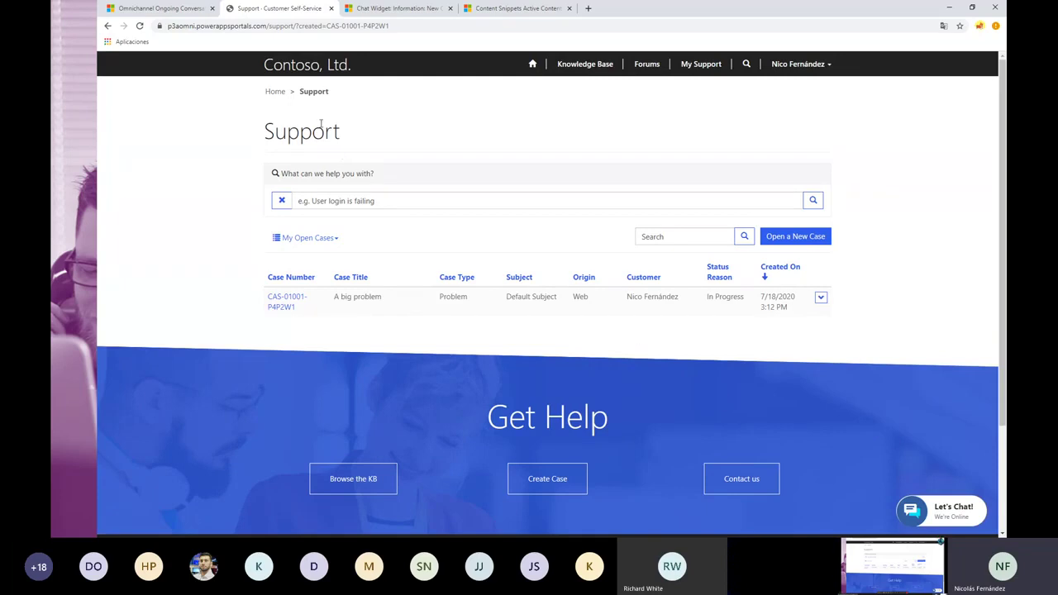
Step: Check the agent's ongoing conversations dashboard, then open the Chat - Default session template in Omnichannel Administration
{"action": "left_click", "coordinate": [163, 10]}
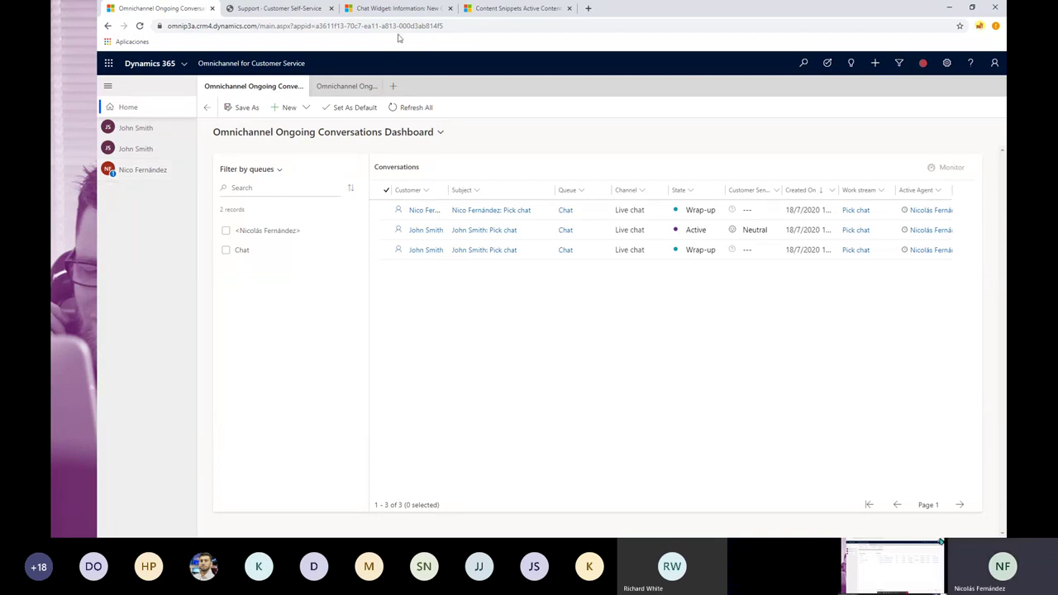
{"action": "left_click", "coordinate": [396, 8]}
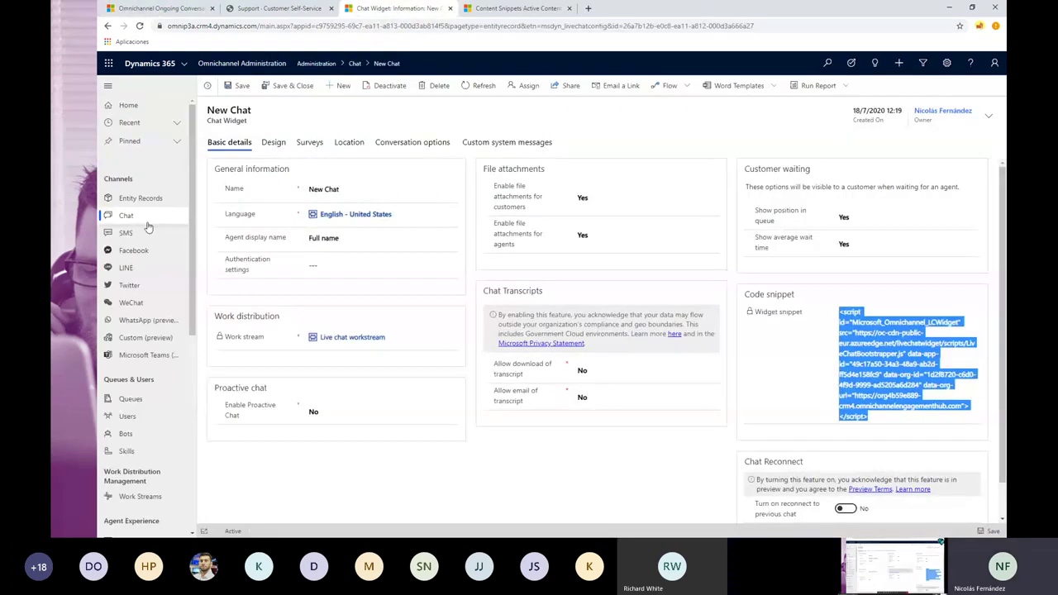
{"action": "scroll", "coordinate": [148, 228], "scroll_direction": "down", "scroll_amount": 2}
{"action": "scroll", "coordinate": [148, 228], "scroll_direction": "down", "scroll_amount": 3}
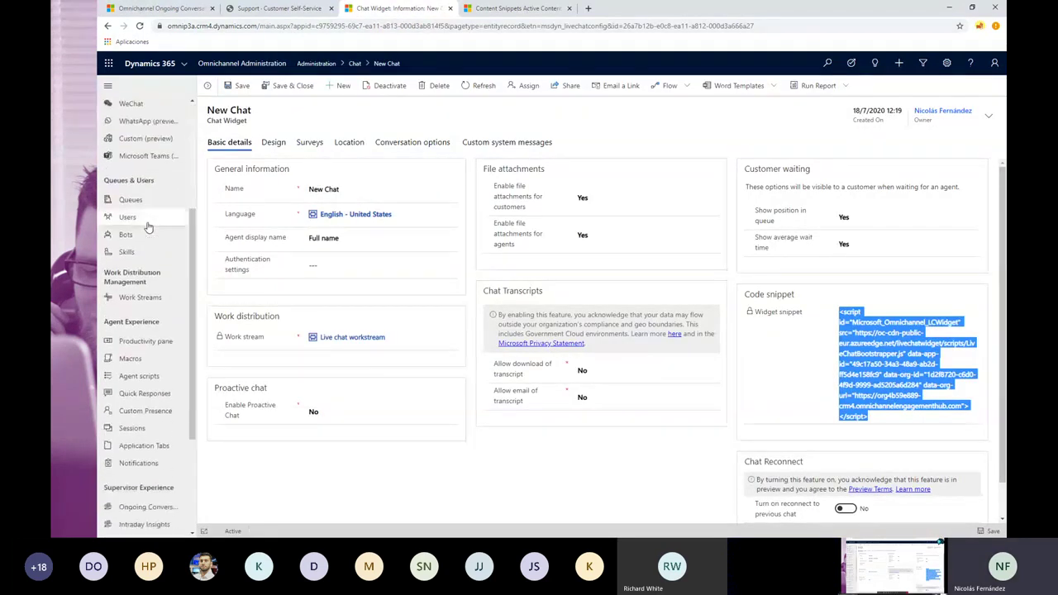
{"action": "scroll", "coordinate": [147, 228], "scroll_direction": "down", "scroll_amount": 1}
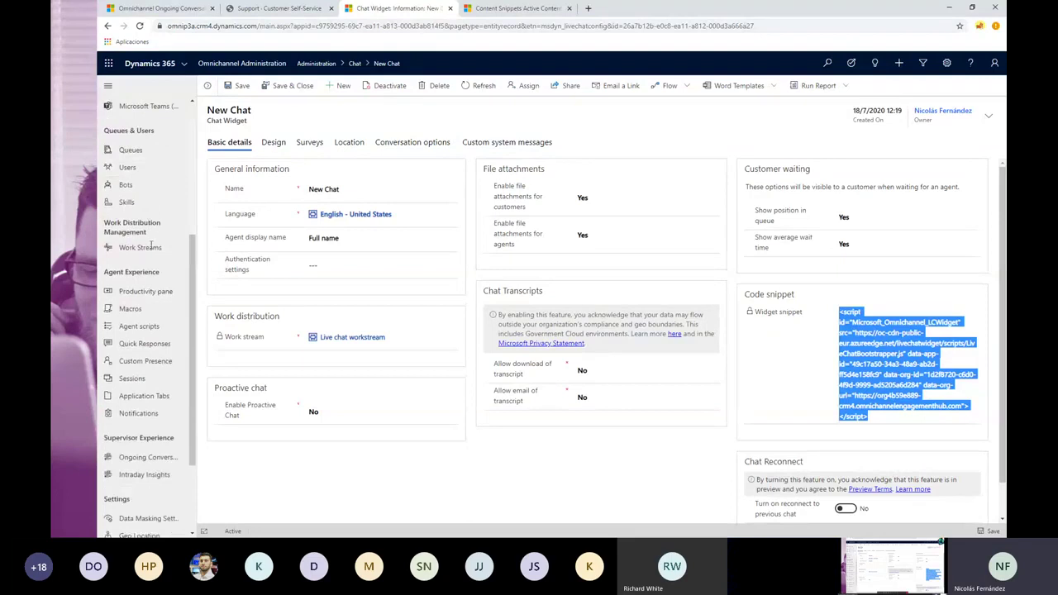
{"action": "left_click", "coordinate": [153, 380]}
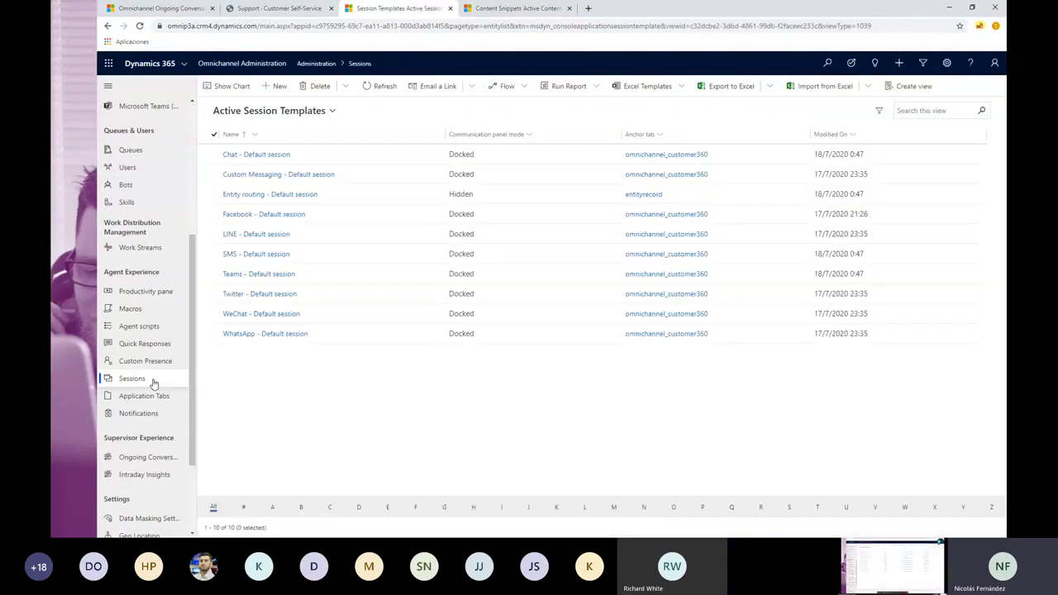
{"action": "left_click", "coordinate": [273, 155]}
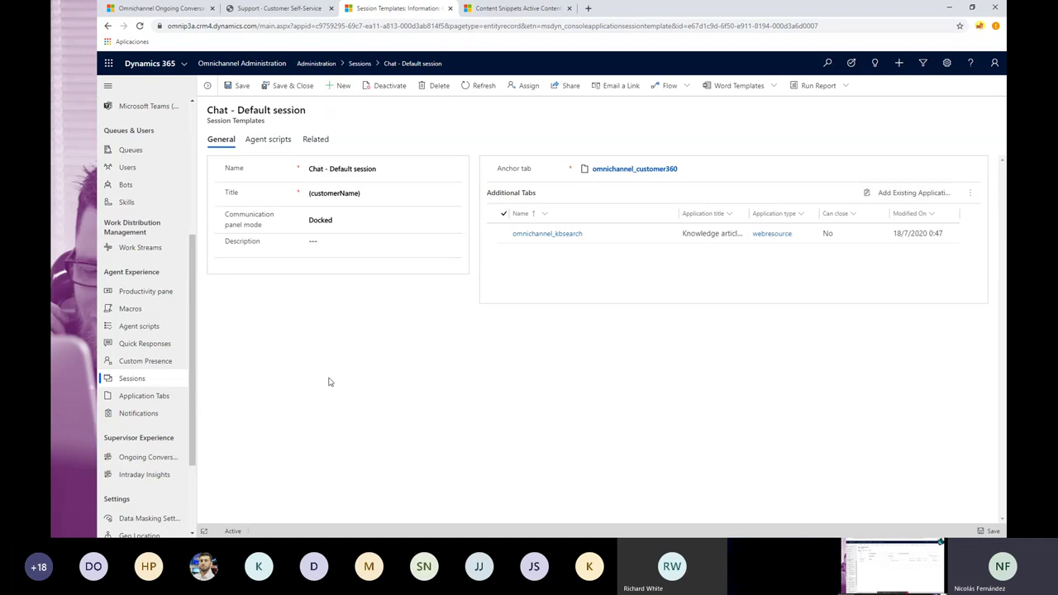
Step: Review the active application tab templates and open the Chat - Default consult notification template
{"action": "left_click", "coordinate": [164, 399]}
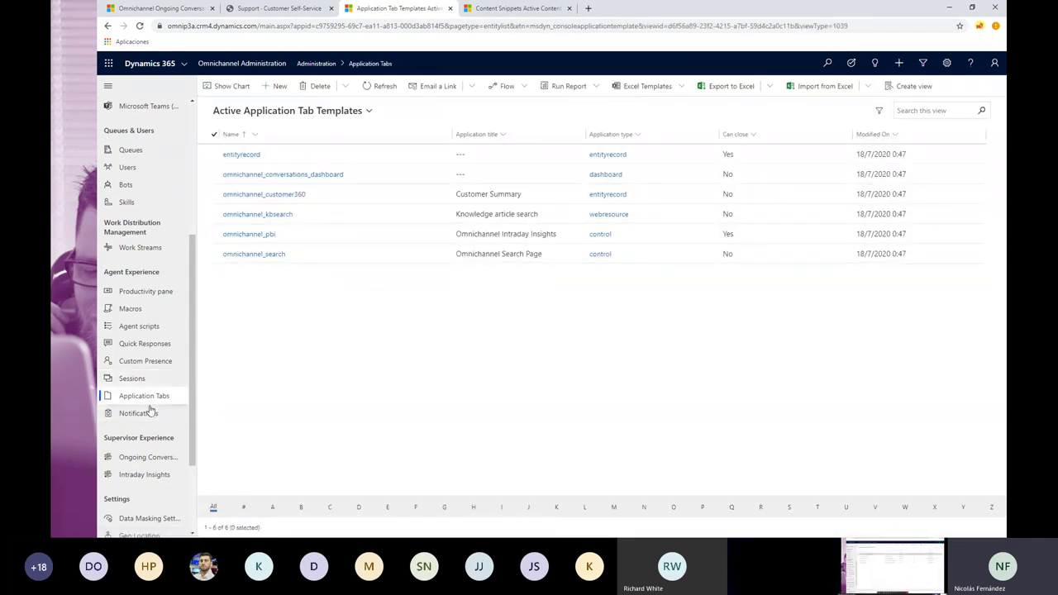
{"action": "left_click", "coordinate": [303, 213]}
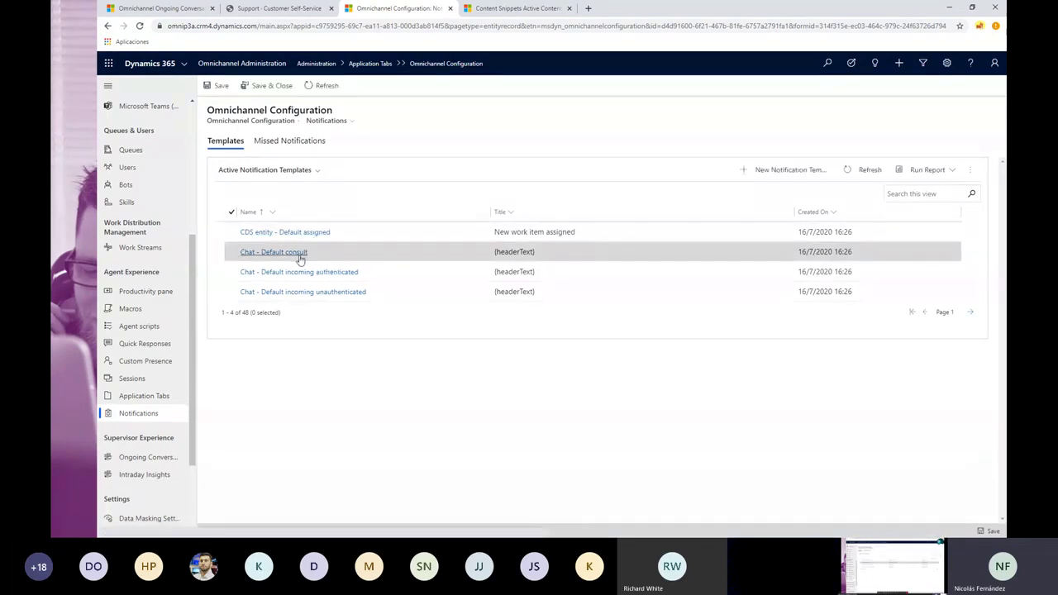
{"action": "left_click", "coordinate": [299, 256]}
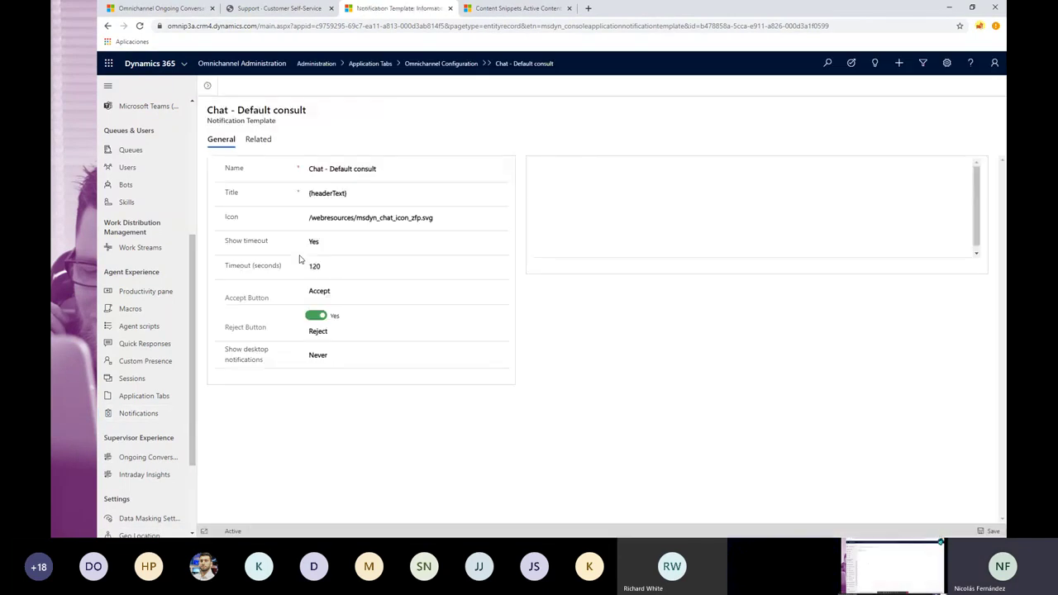
Step: Turn off the notification's Reject button, show desktop notifications when the app is in background, and set the timeout to 240 seconds
{"action": "left_click", "coordinate": [320, 316]}
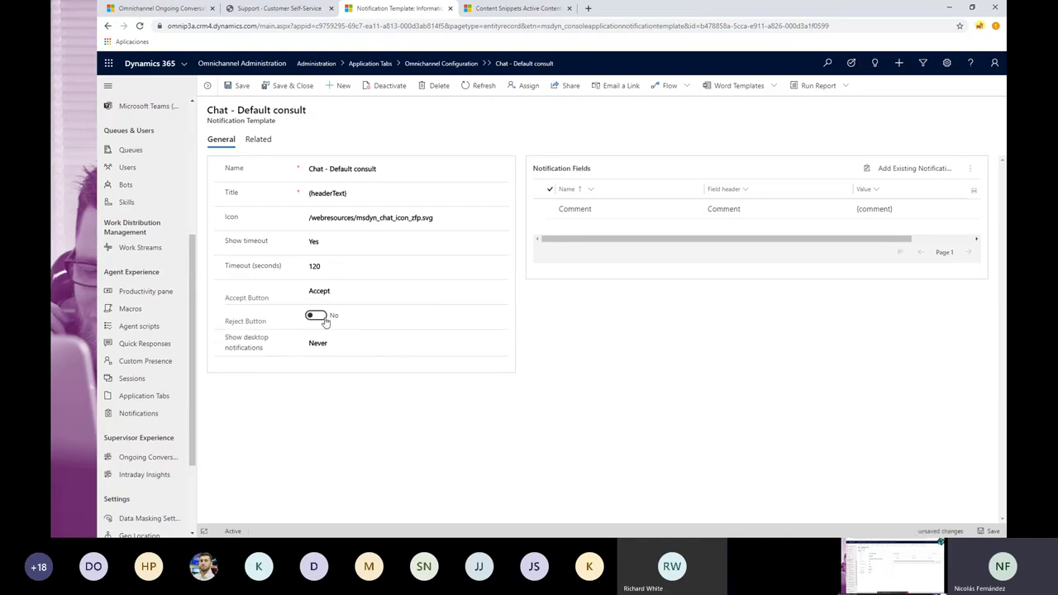
{"action": "left_click", "coordinate": [330, 343]}
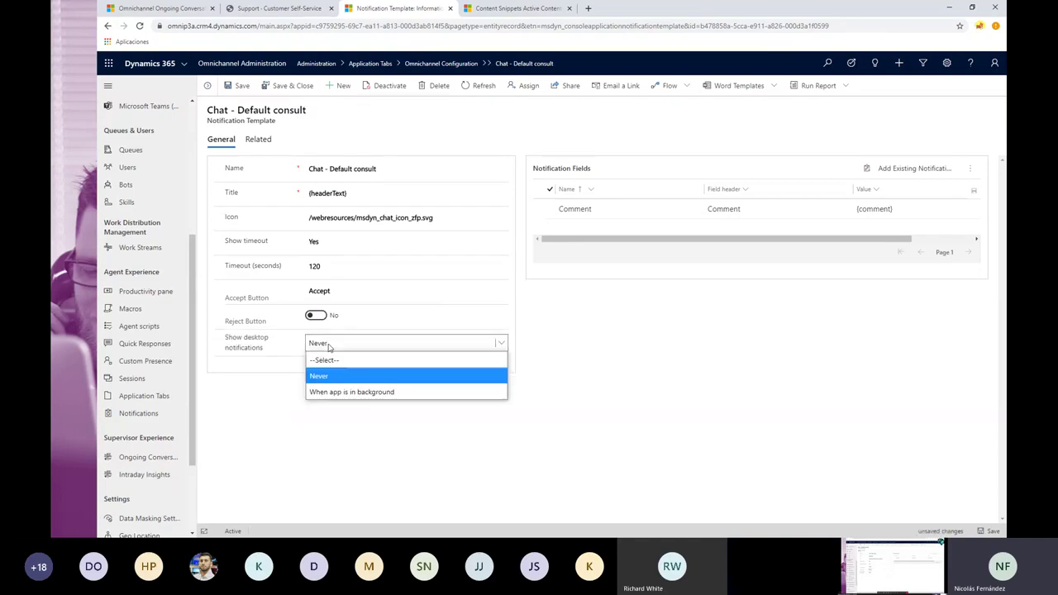
{"action": "left_click", "coordinate": [351, 392]}
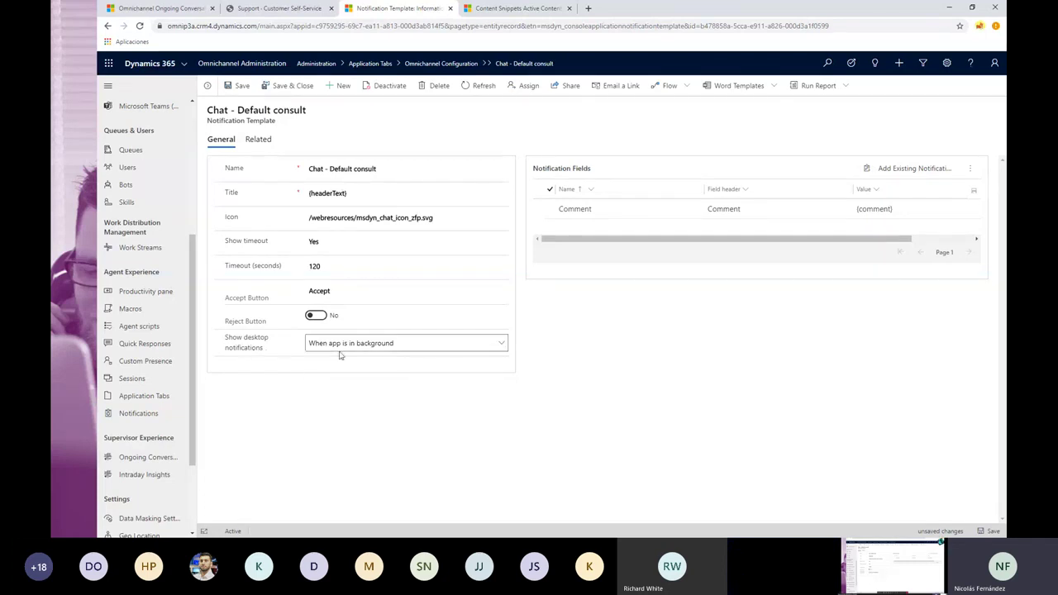
{"action": "left_click", "coordinate": [314, 265]}
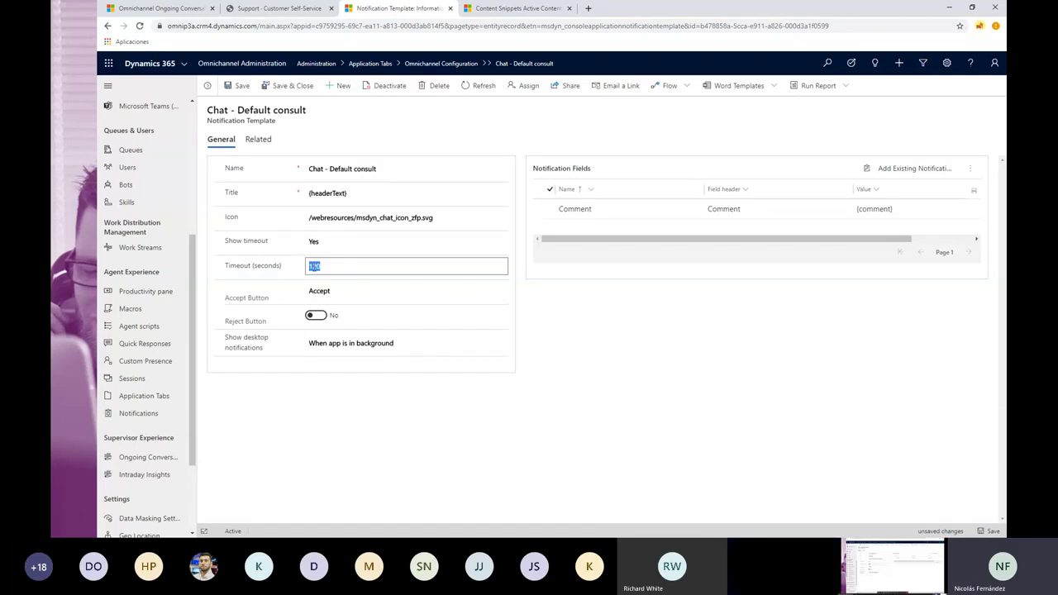
{"action": "type", "text": "240"}
{"action": "key", "text": "Tab"}
{"action": "left_click", "coordinate": [685, 387]}
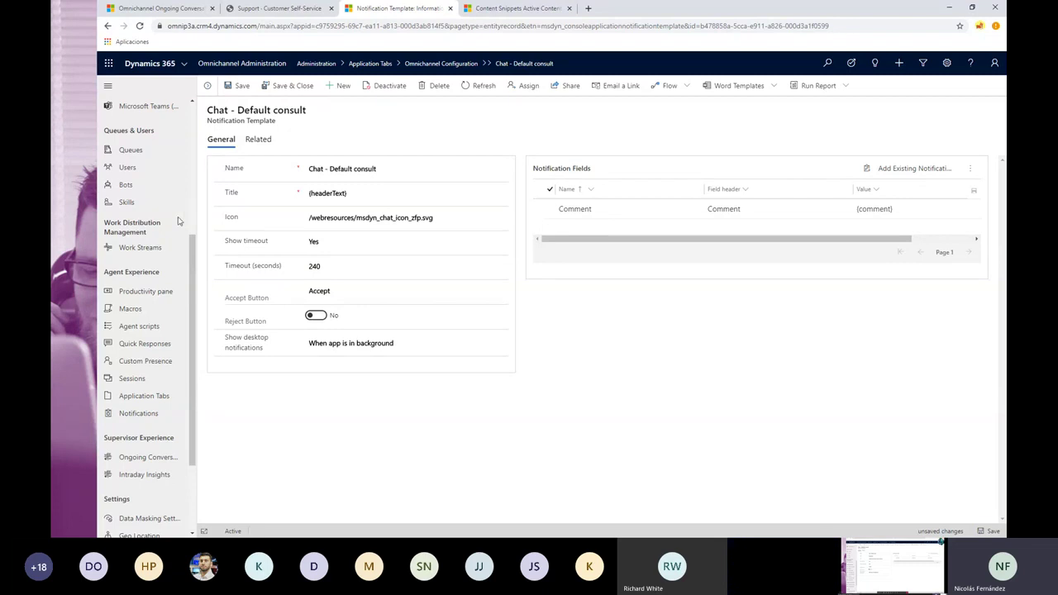
Step: Open the Pick chat work stream and examine its capacity, work distribution mode and allowed presences
{"action": "left_click", "coordinate": [139, 248]}
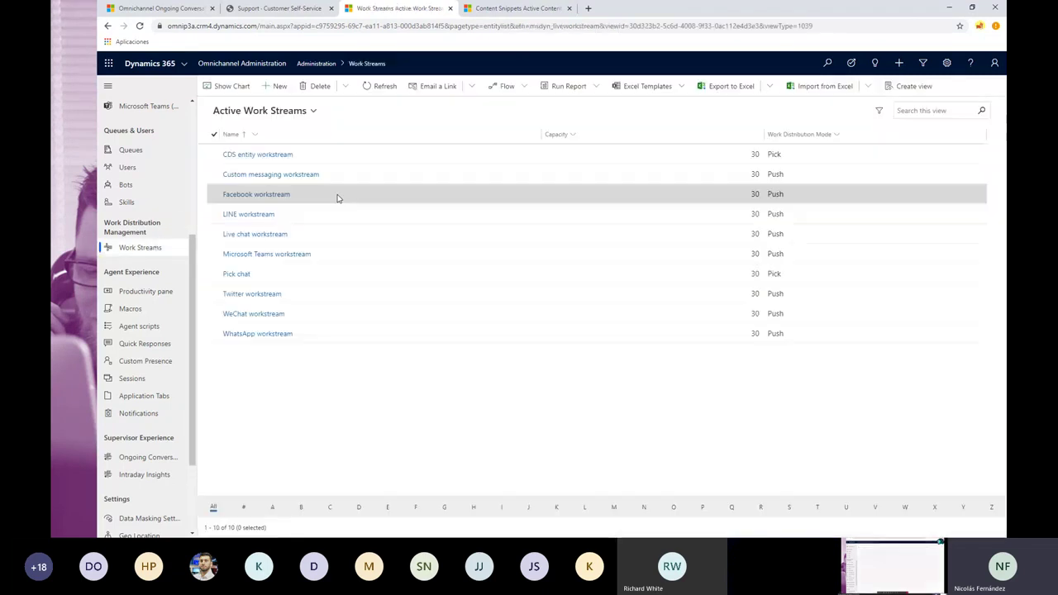
{"action": "left_click", "coordinate": [237, 274]}
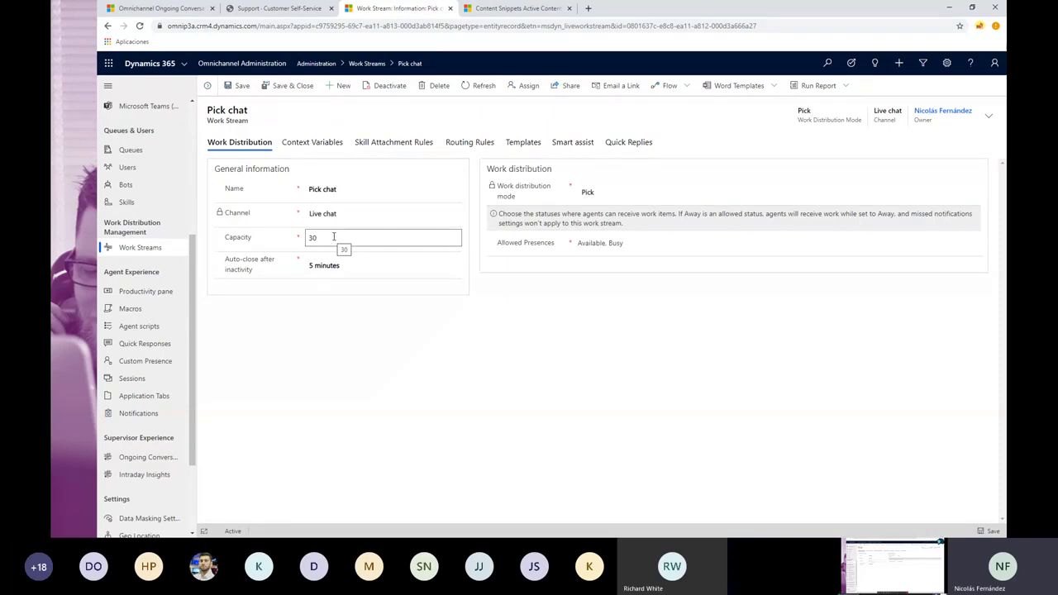
{"action": "left_click", "coordinate": [608, 243]}
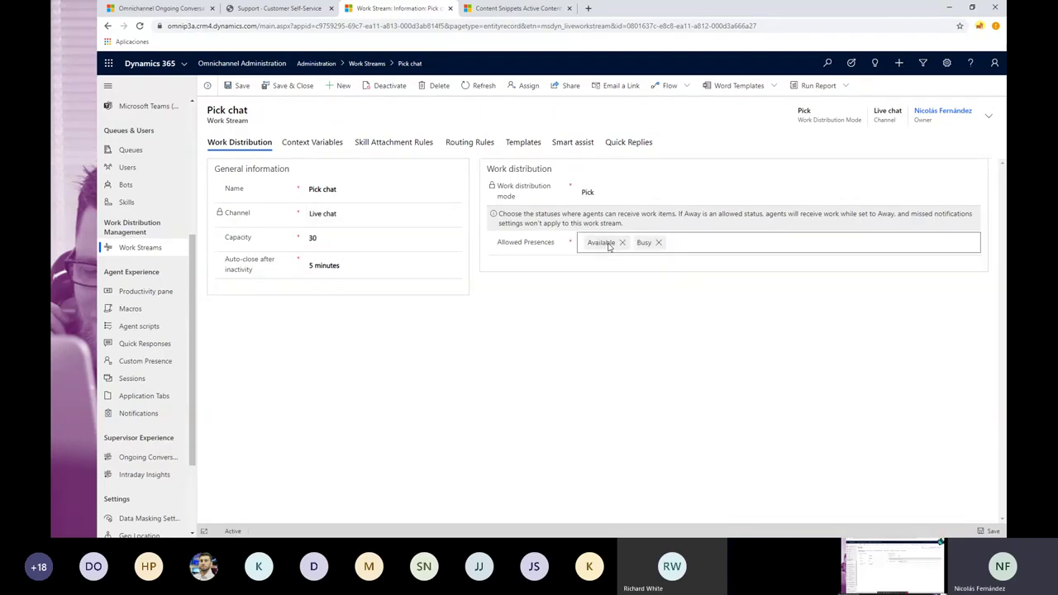
{"action": "left_click", "coordinate": [744, 207]}
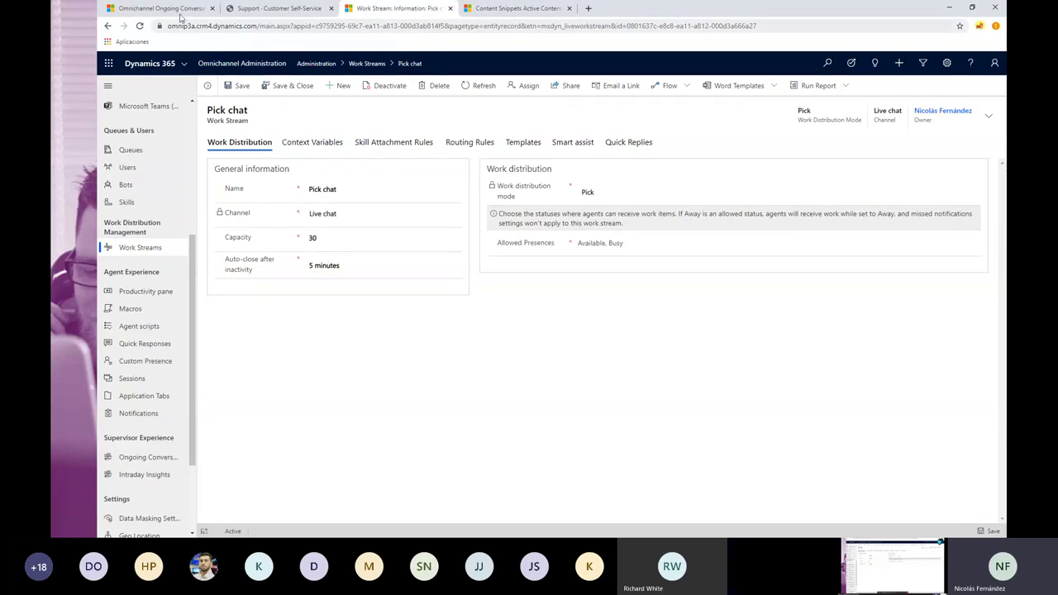
Step: Switch to the Omnichannel for Customer Service dashboard and set the agent's presence status to Available
{"action": "left_click", "coordinate": [180, 10]}
{"action": "left_click", "coordinate": [923, 62]}
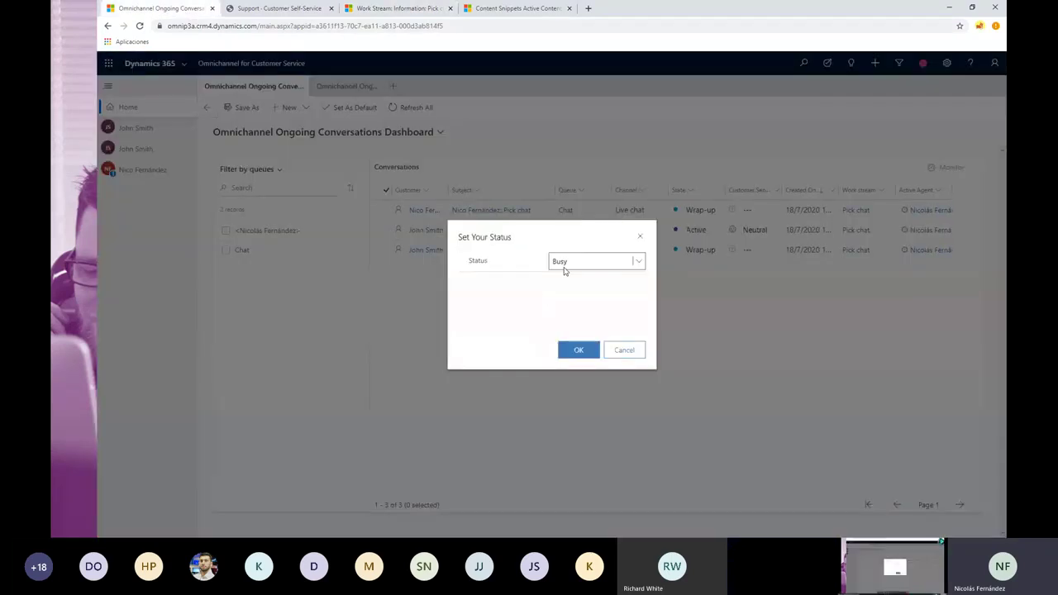
{"action": "left_click", "coordinate": [565, 262]}
{"action": "left_click", "coordinate": [570, 311]}
{"action": "left_click", "coordinate": [579, 350]}
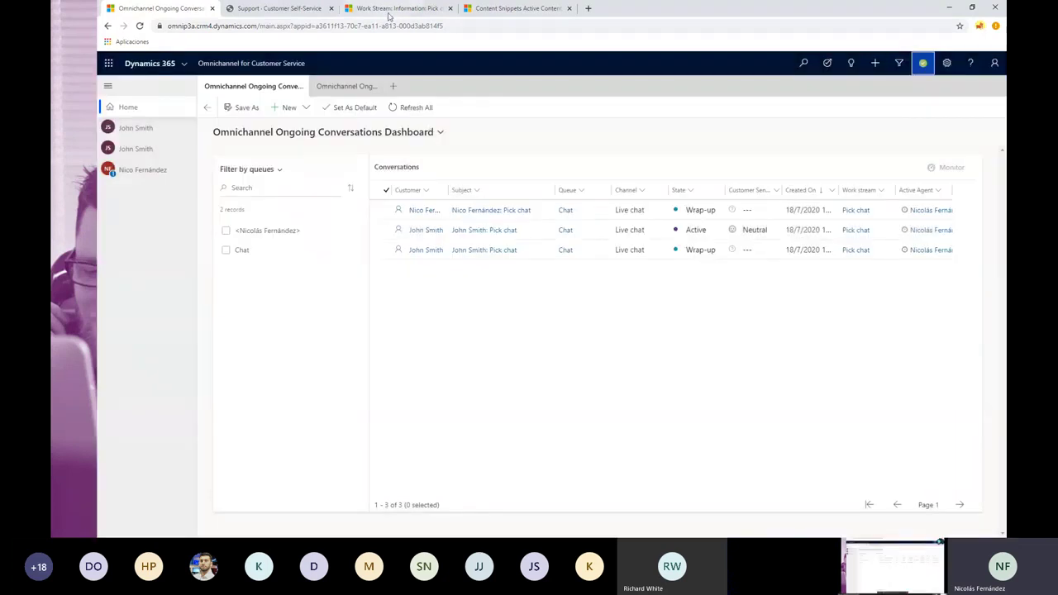
Step: Return to the Pick chat work stream in Omnichannel Administration and add Away to its allowed presences
{"action": "left_click", "coordinate": [390, 10]}
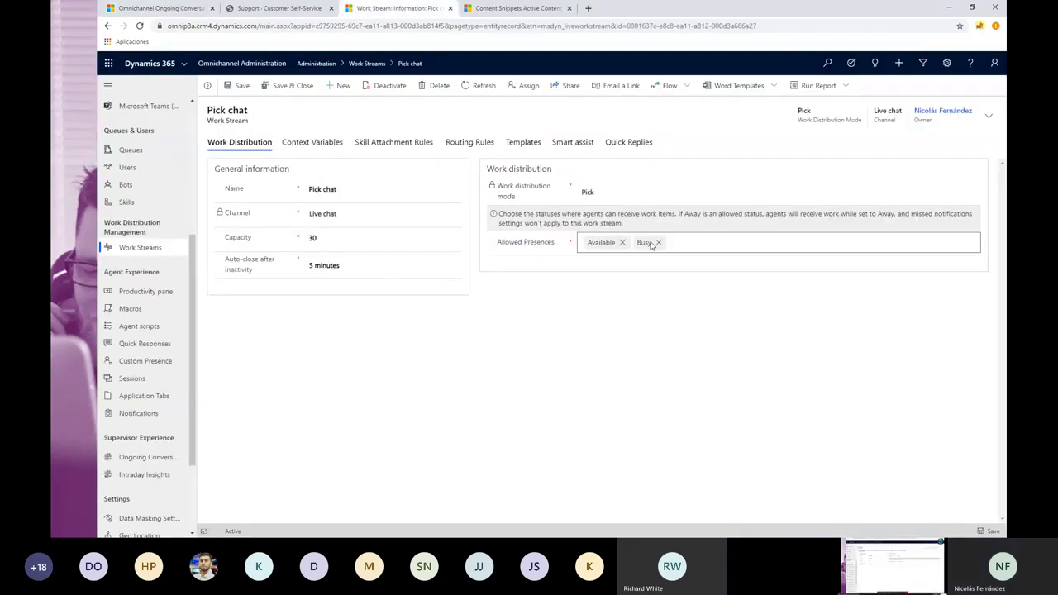
{"action": "left_click", "coordinate": [671, 242]}
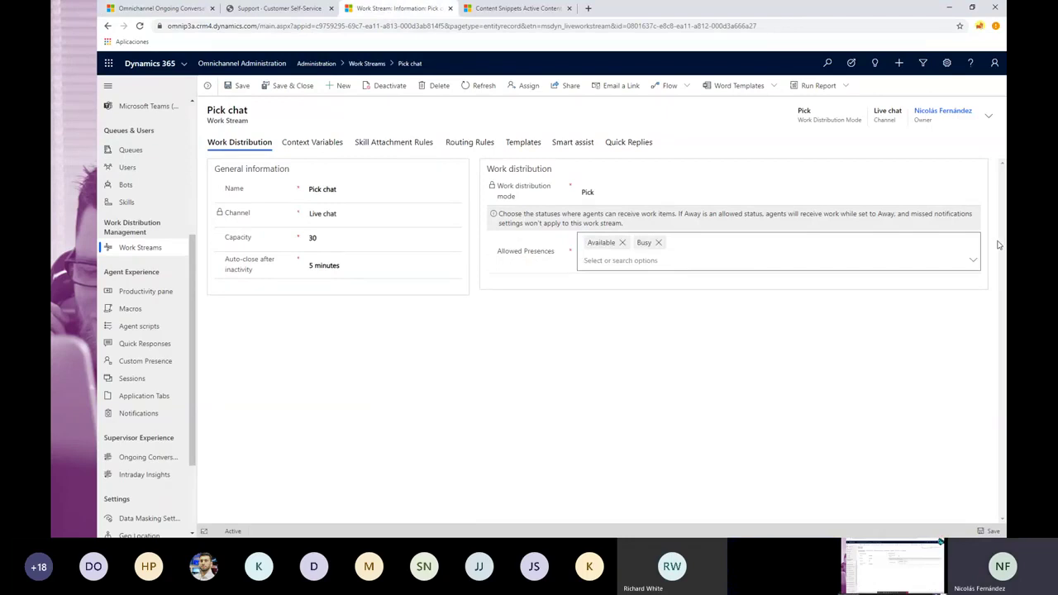
{"action": "left_click", "coordinate": [974, 261]}
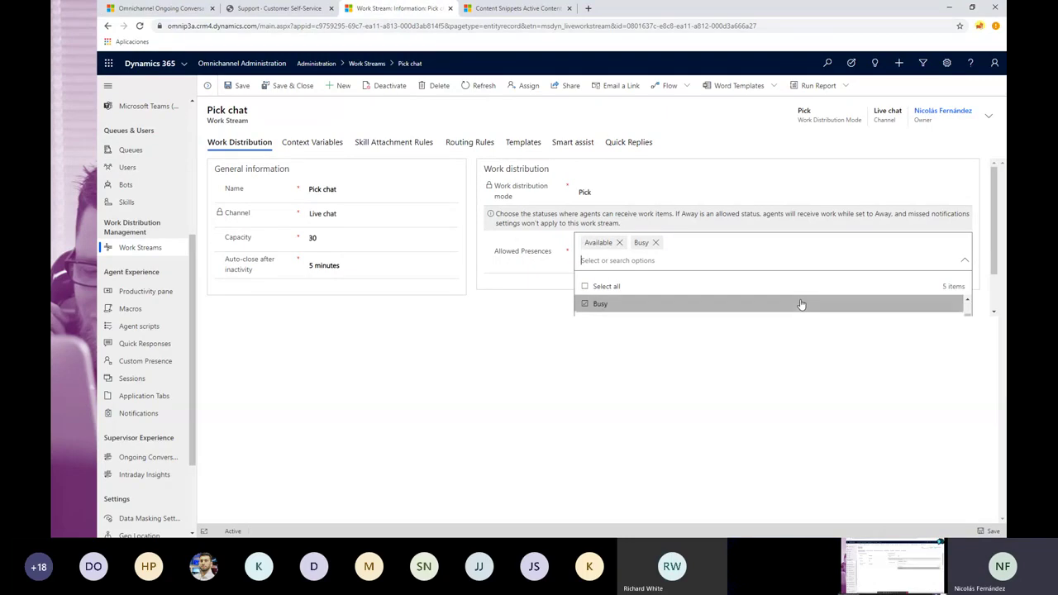
{"action": "scroll", "coordinate": [797, 304], "scroll_direction": "down", "scroll_amount": 1}
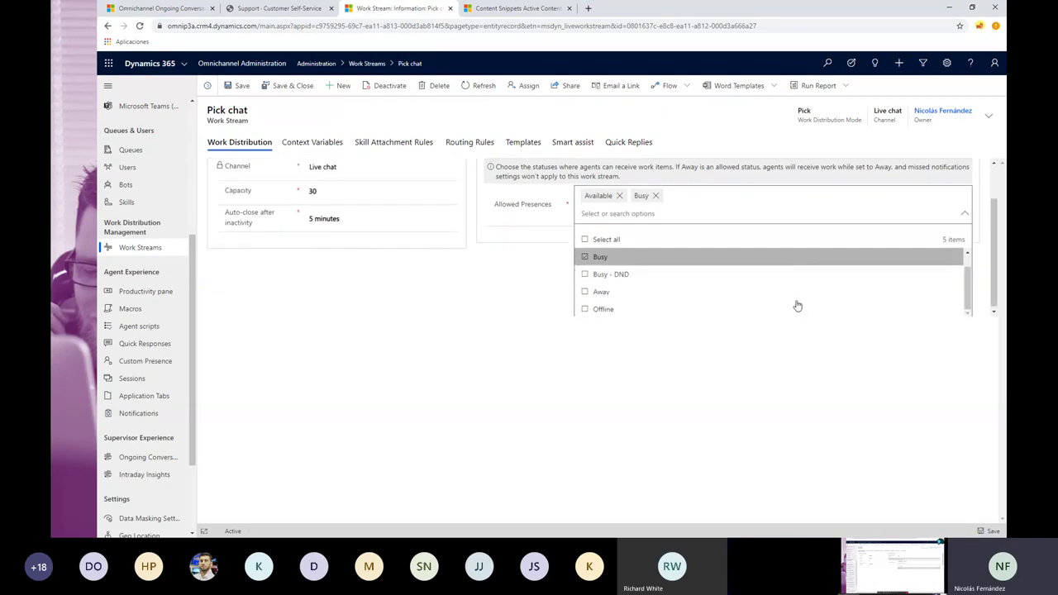
{"action": "left_click", "coordinate": [586, 292]}
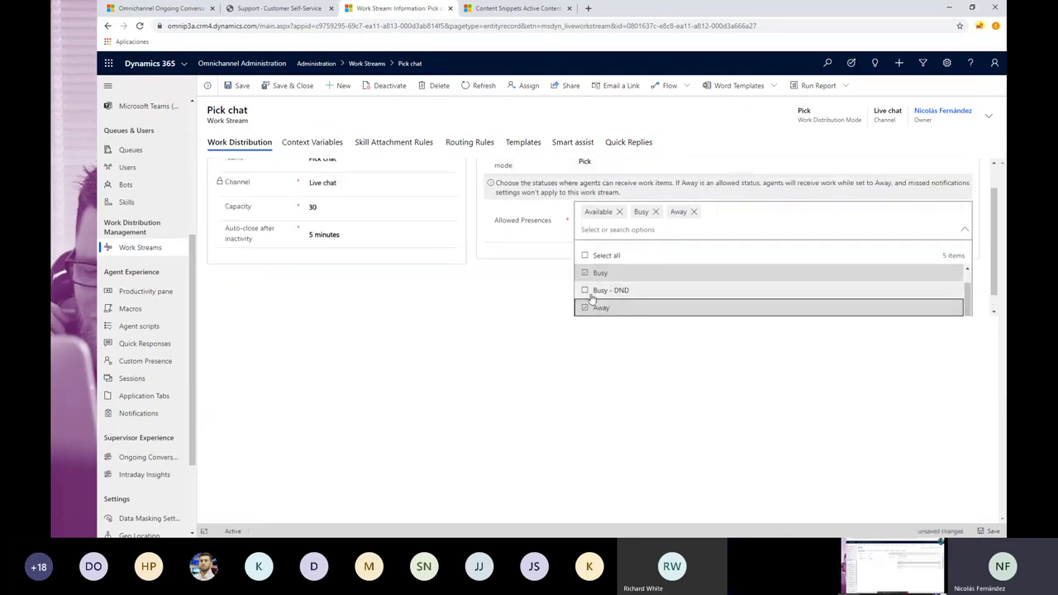
{"action": "left_click", "coordinate": [621, 339]}
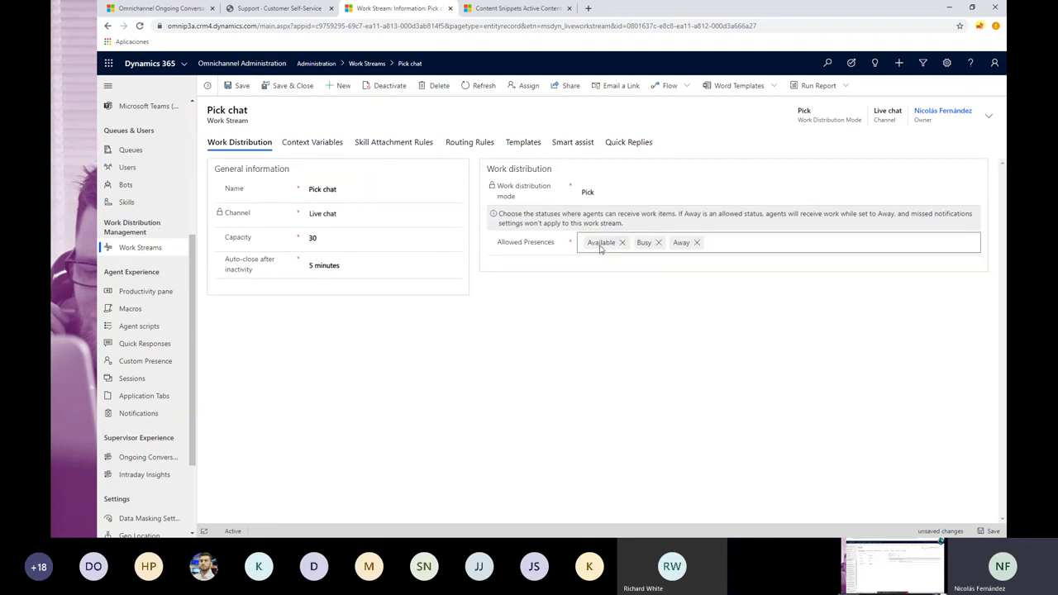
Step: Open the Pick rule item in the work stream's routing rules and review the entities available for a new condition
{"action": "left_click", "coordinate": [486, 147]}
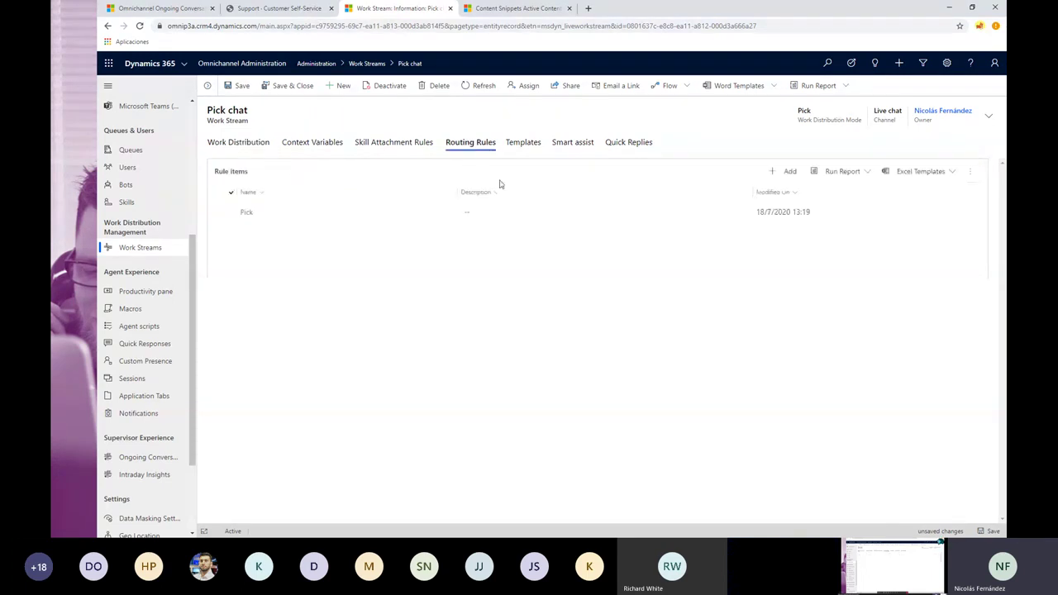
{"action": "left_click", "coordinate": [248, 213]}
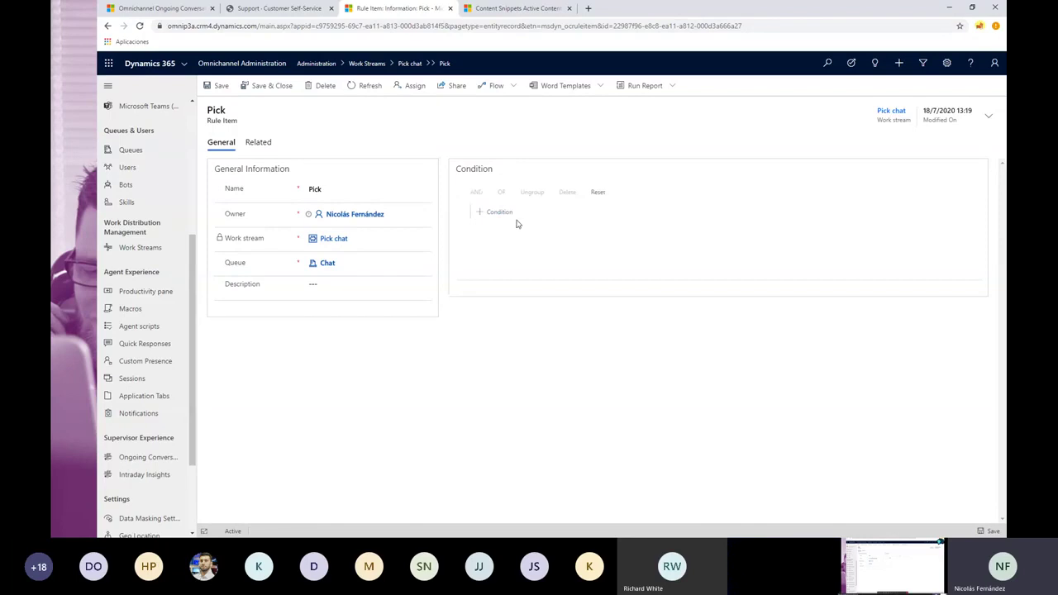
{"action": "left_click", "coordinate": [510, 217]}
{"action": "left_click", "coordinate": [583, 214]}
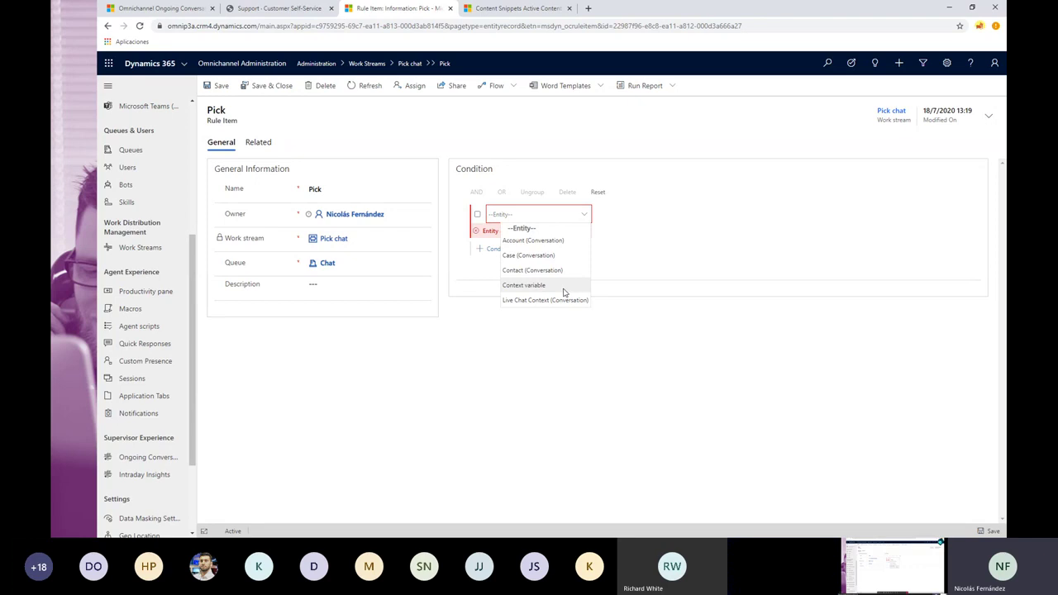
{"action": "left_click", "coordinate": [345, 238]}
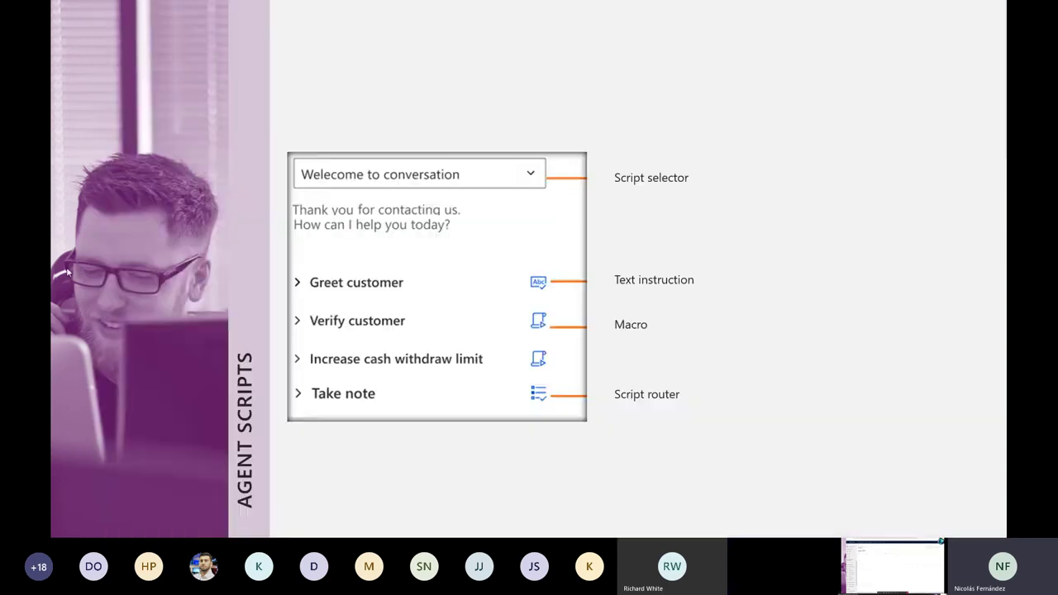
{"action": "key", "text": "alt+Tab"}
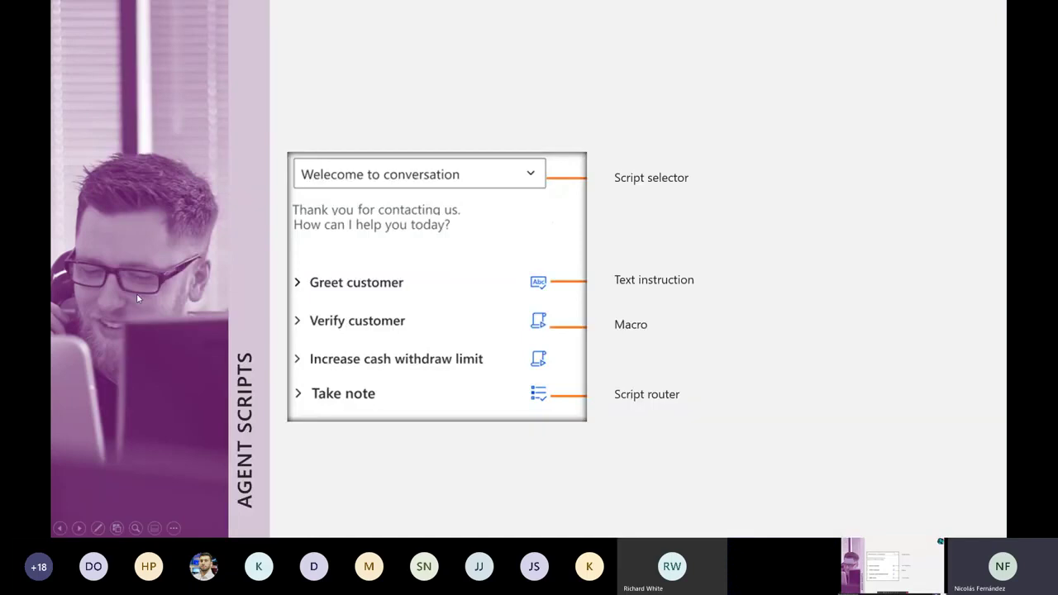
{"action": "key", "text": "Right"}
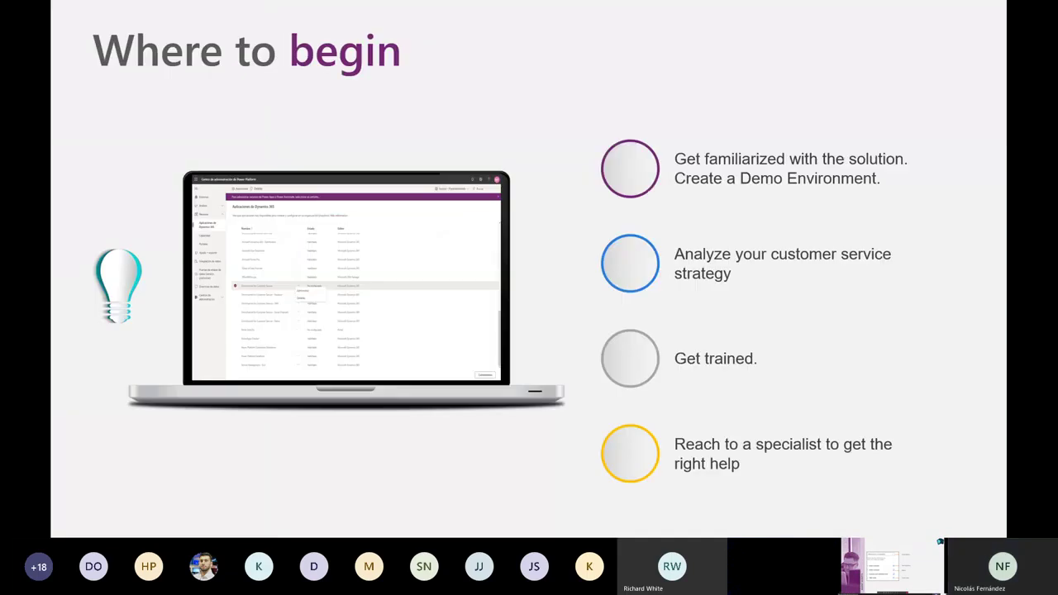